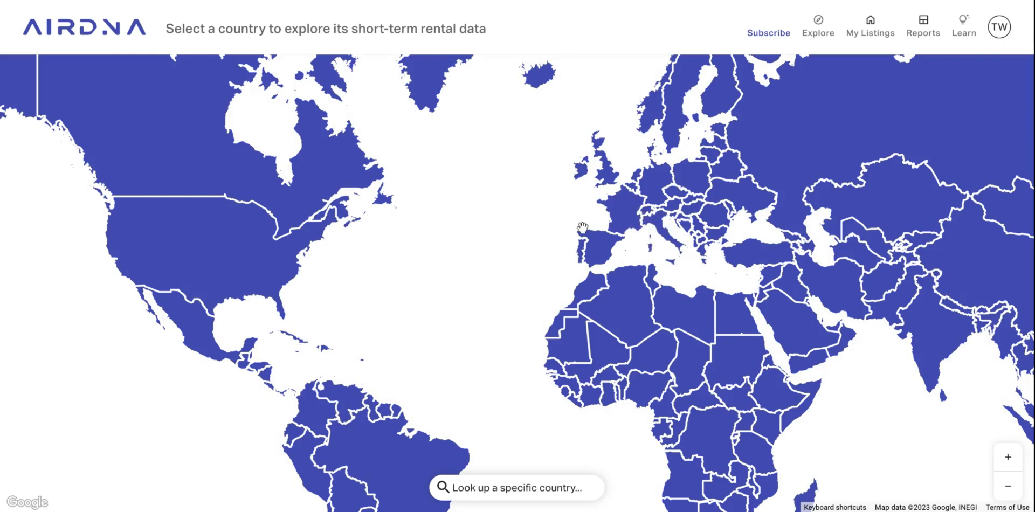
Open the United States short-term rental markets from the world map.
left_click(225, 260)
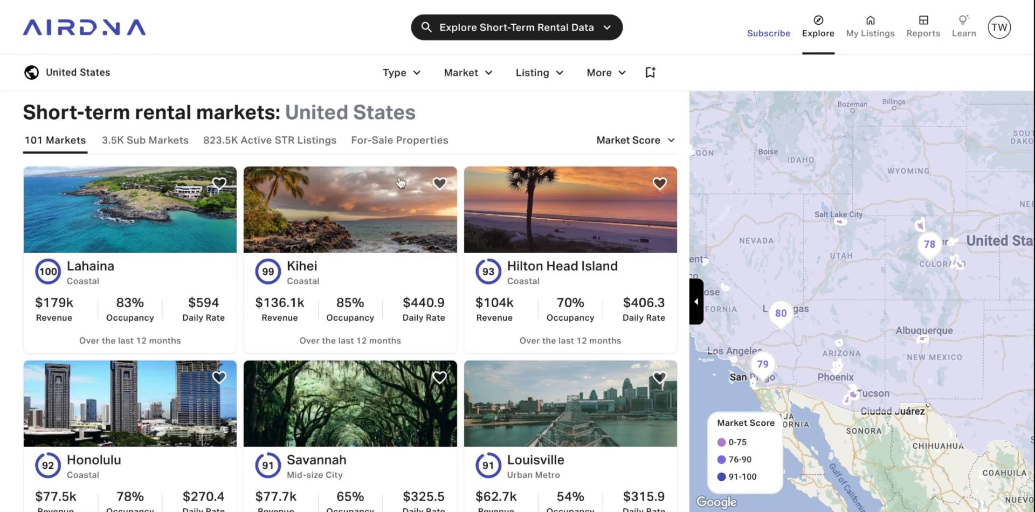
Sort the United States market list by Revenue instead of Market Score.
left_click(624, 141)
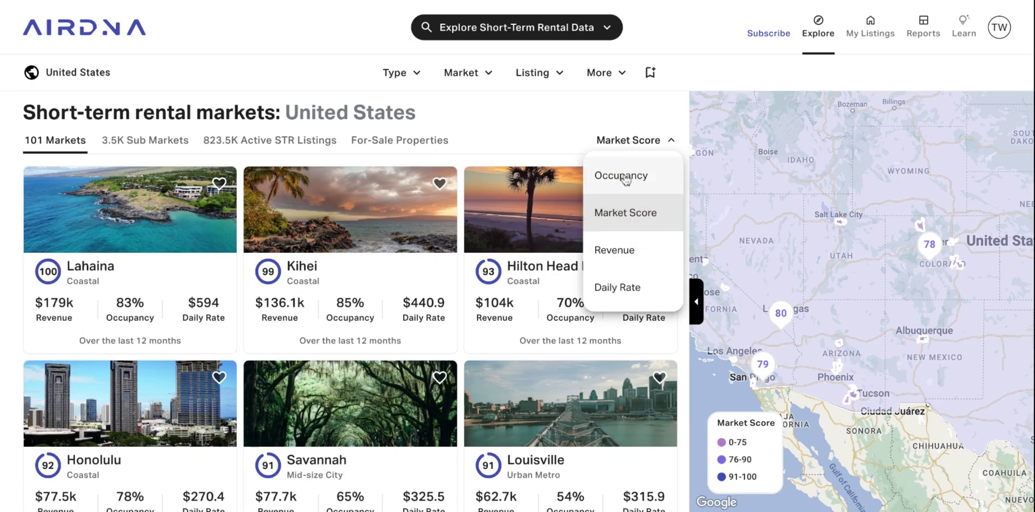
left_click(627, 262)
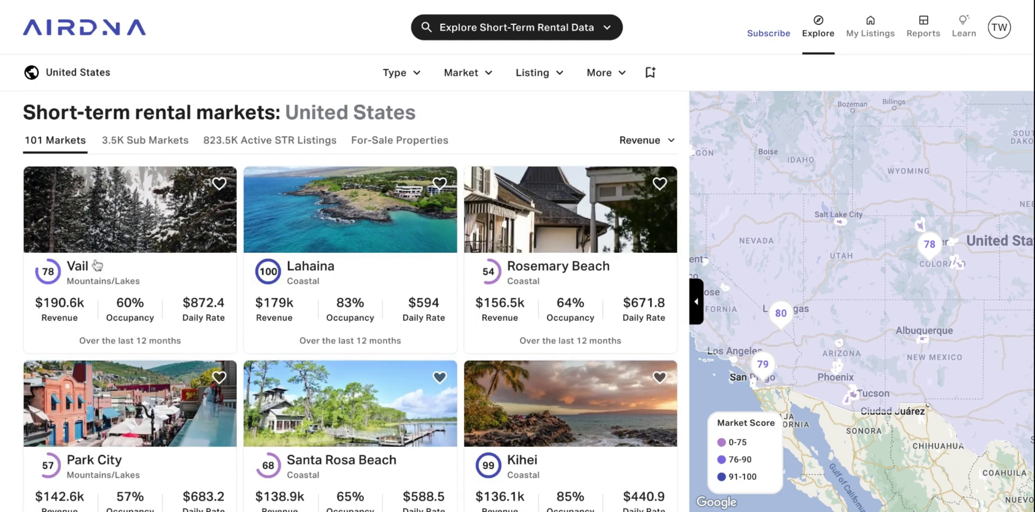
left_click(618, 143)
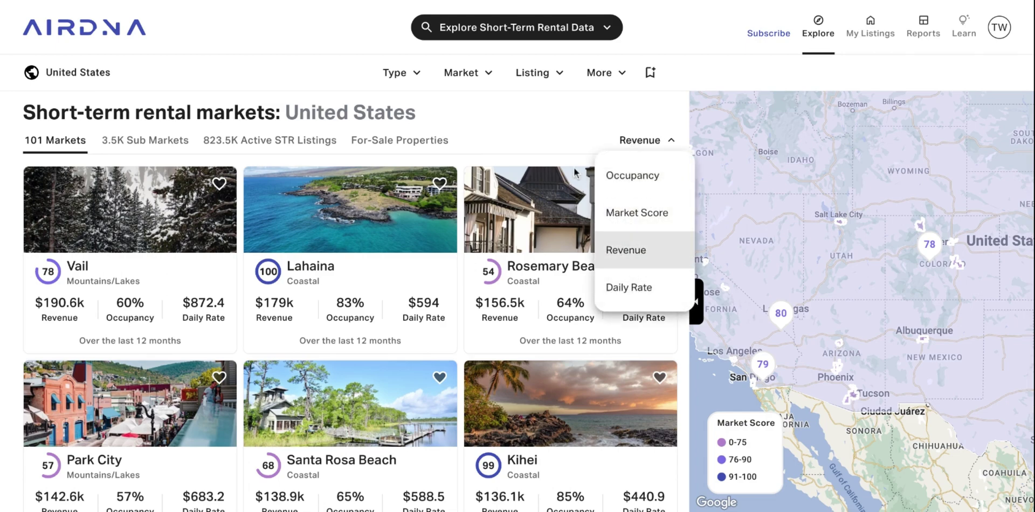
left_click(416, 74)
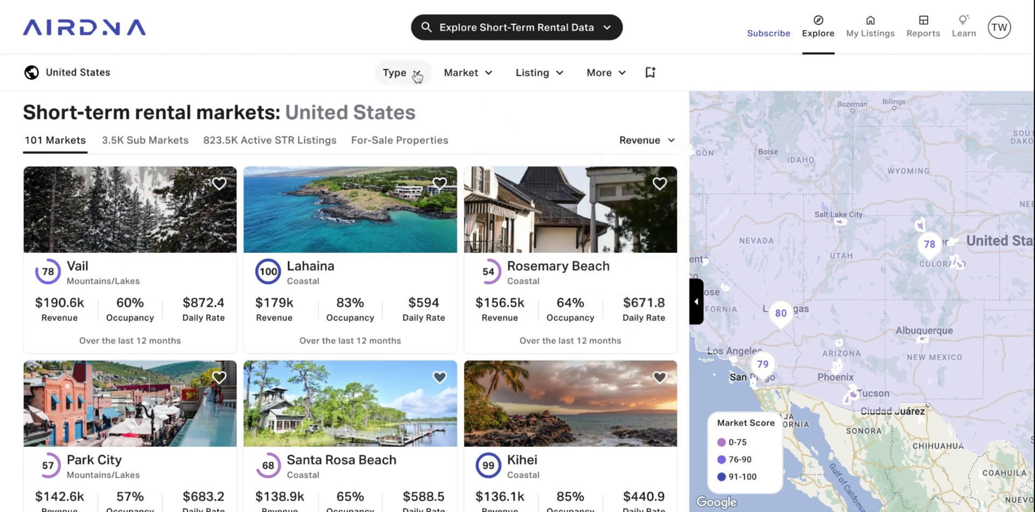
left_click(416, 76)
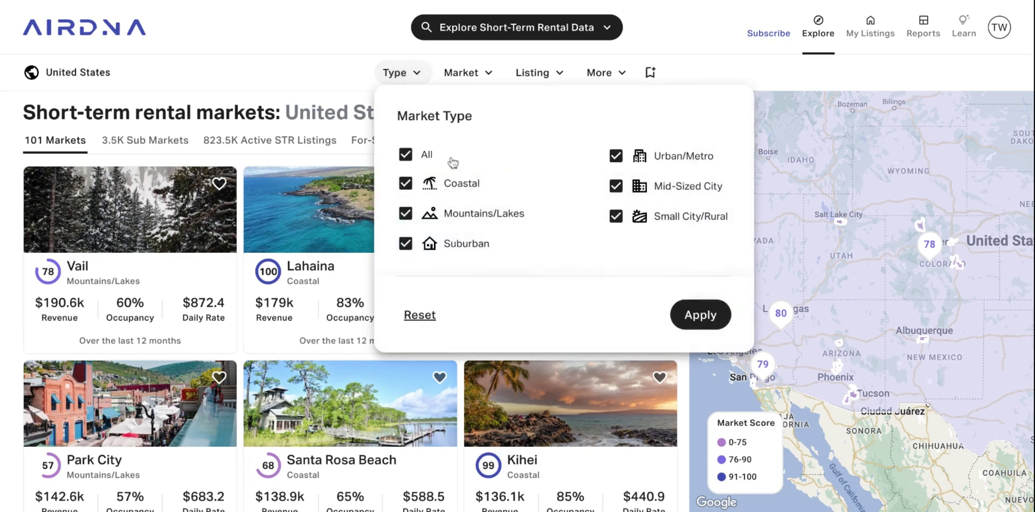
left_click(406, 155)
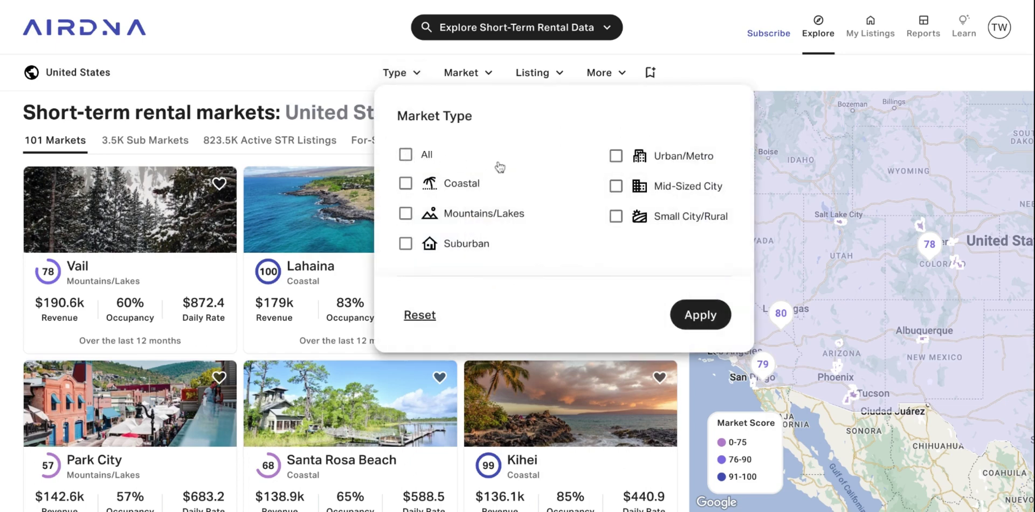
left_click(405, 184)
left_click(696, 315)
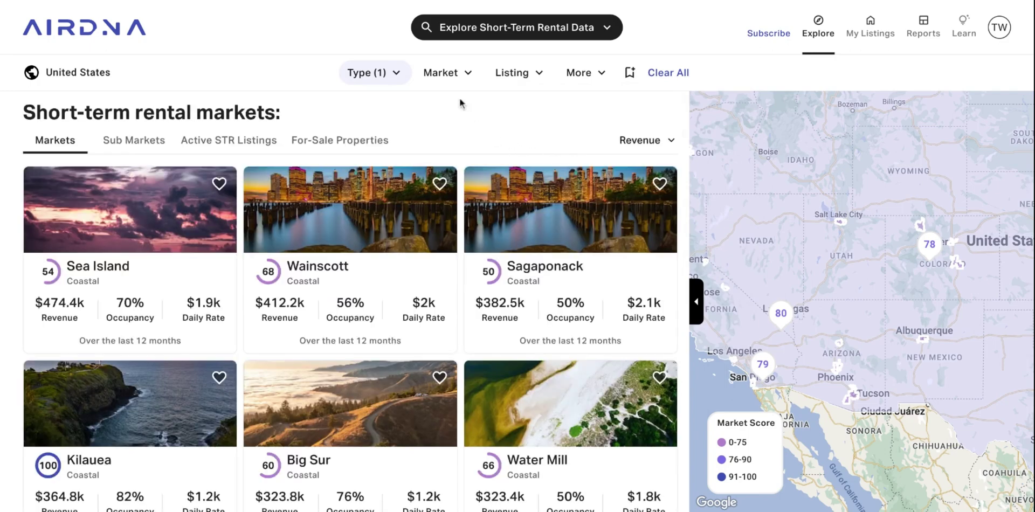
left_click(668, 72)
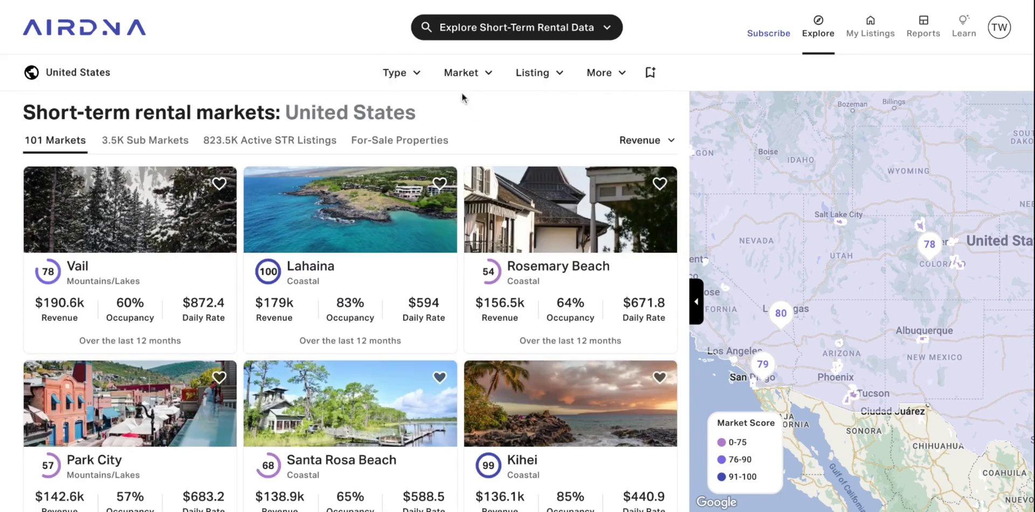
left_click(468, 75)
Filter markets to Los Angeles and San Francisco, then open San Francisco's overview.
left_click(554, 149)
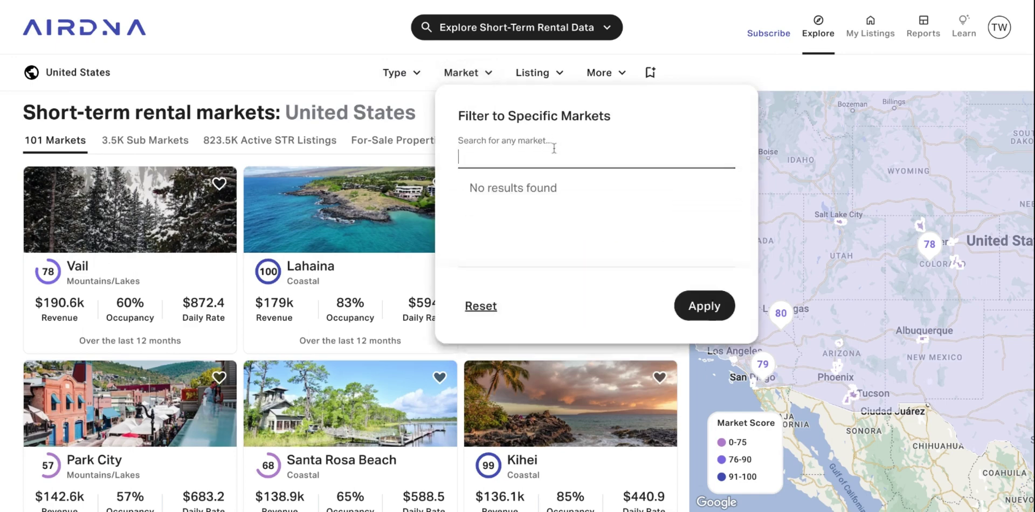
type("los angele")
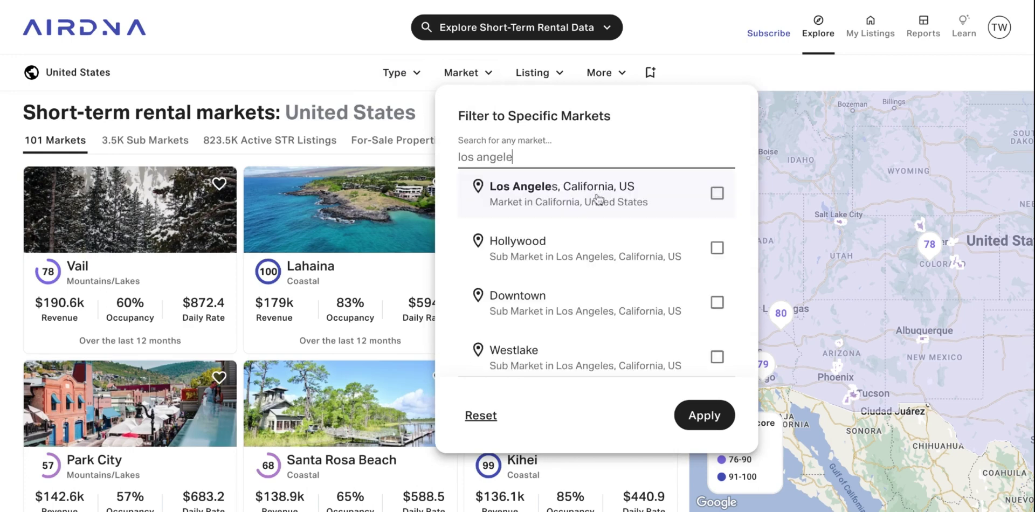
left_click(596, 198)
type("san fra")
left_click(620, 207)
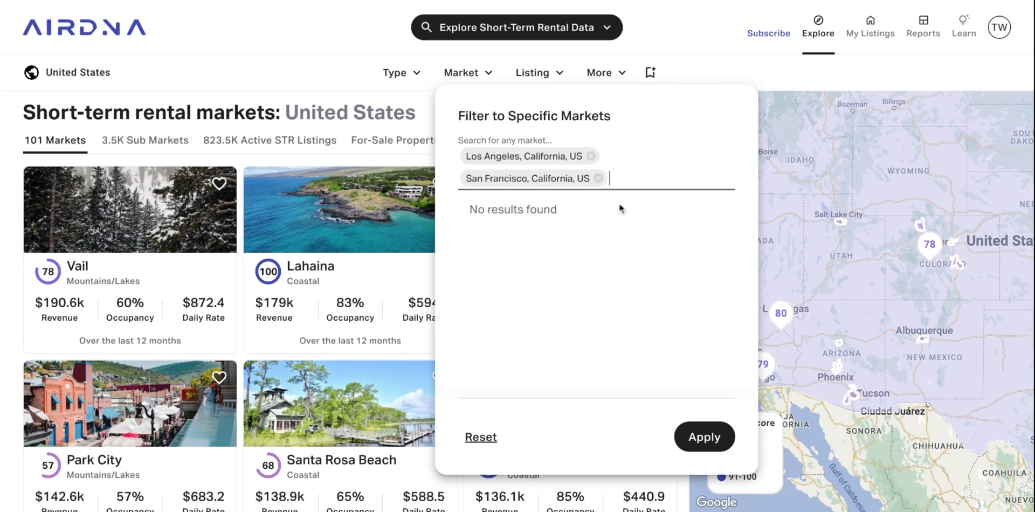
left_click(714, 441)
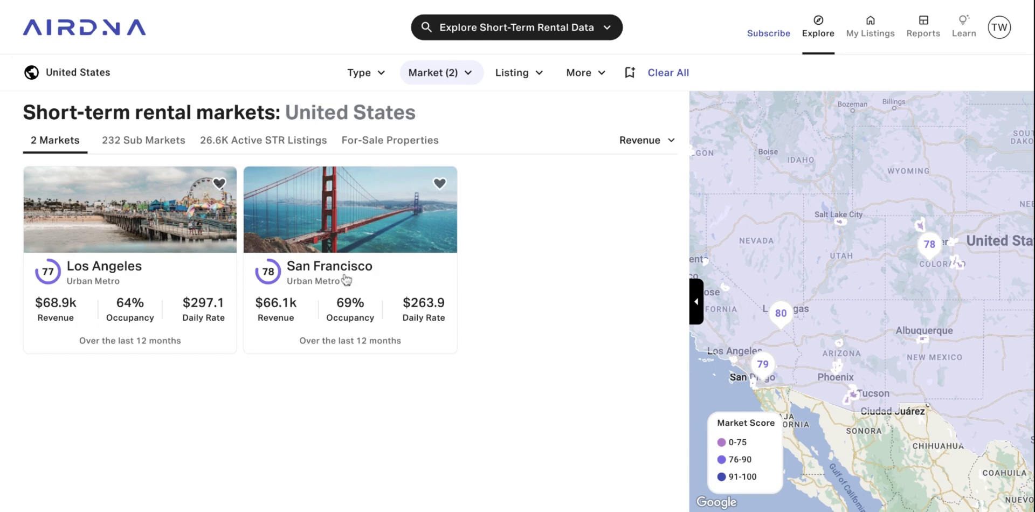
left_click(346, 279)
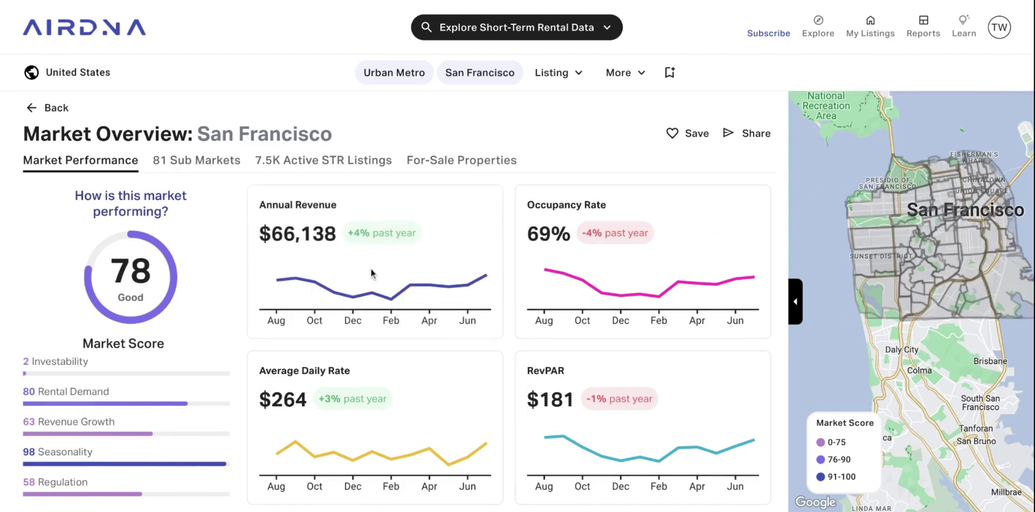
Scroll through San Francisco's Market Overview to review revenue, occupancy, daily rate and RevPAR.
scroll(256, 314, "down", 1)
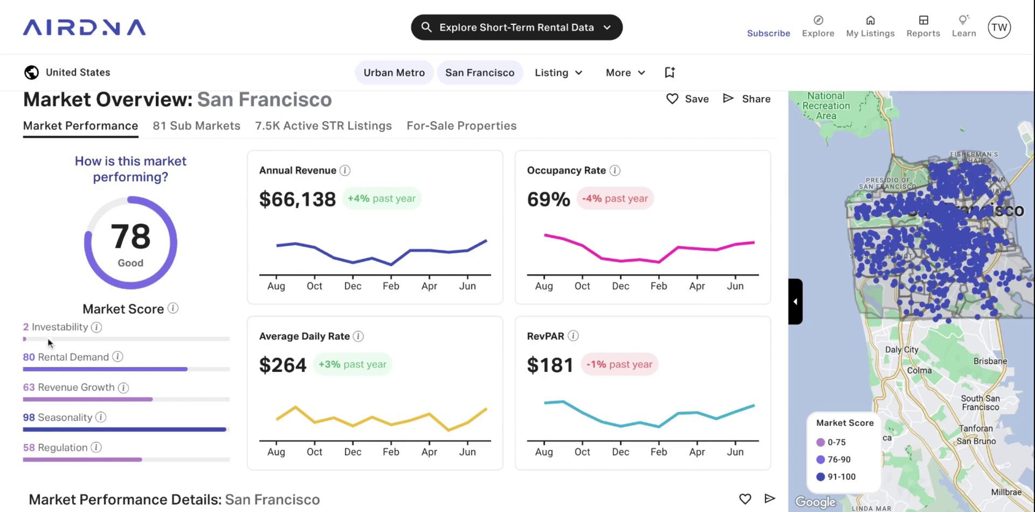
scroll(57, 310, "down", 1)
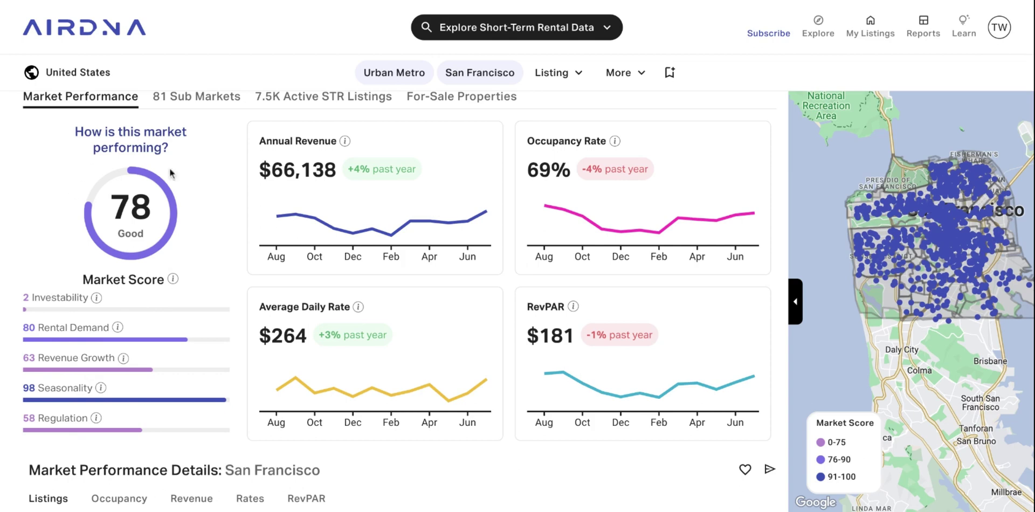
scroll(197, 219, "up", 1)
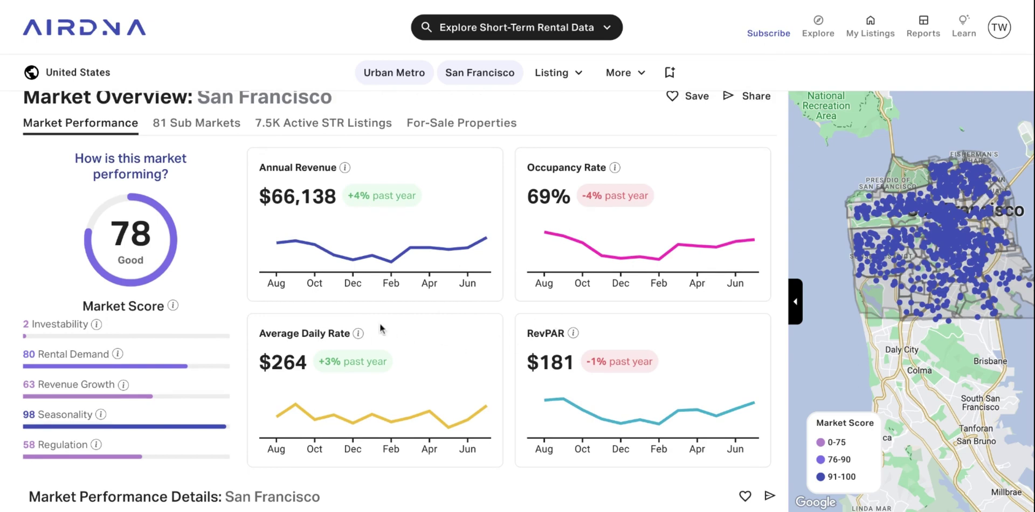
Scroll down to San Francisco's Occupancy section: 65% occupancy, 52-day lead time, 4-day stays.
scroll(400, 302, "down", 7)
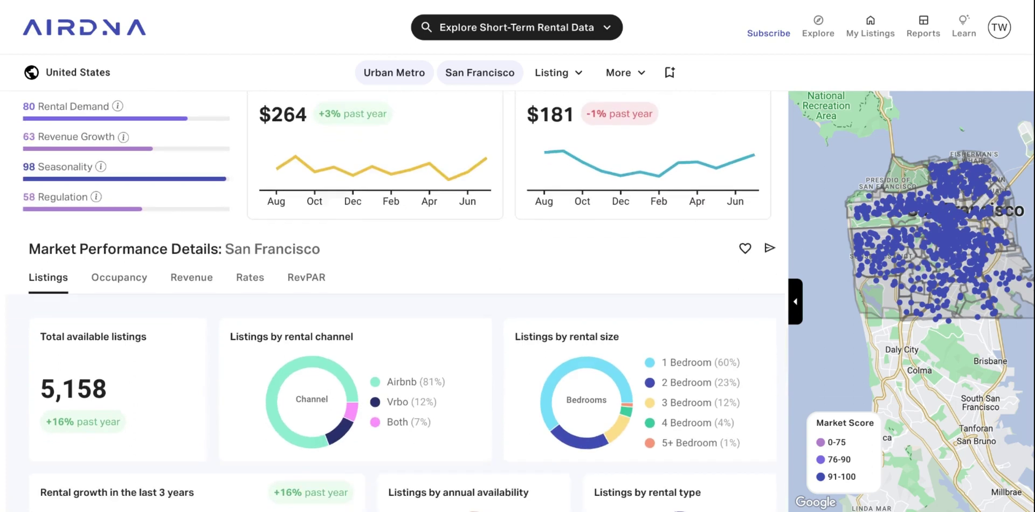
scroll(452, 217, "down", 1)
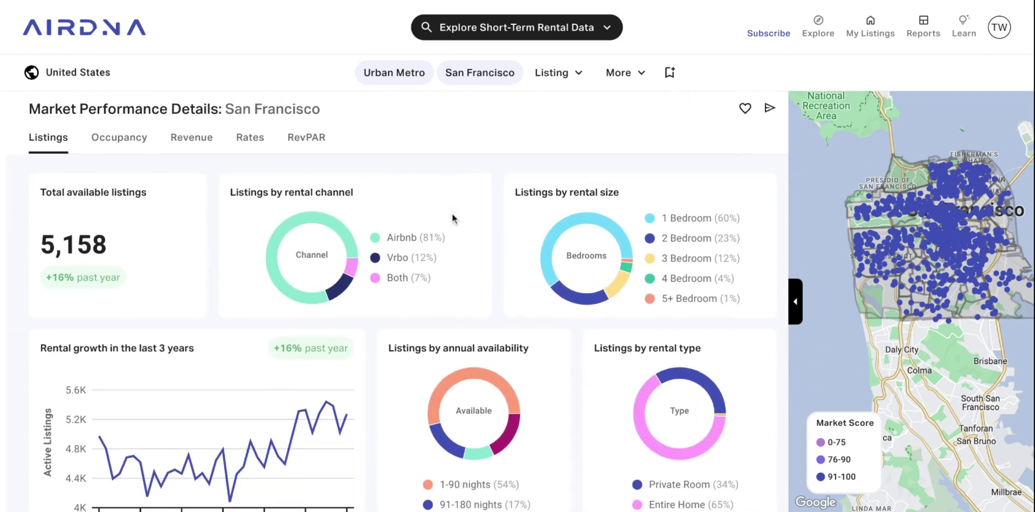
scroll(453, 216, "down", 1)
scroll(453, 216, "up", 1)
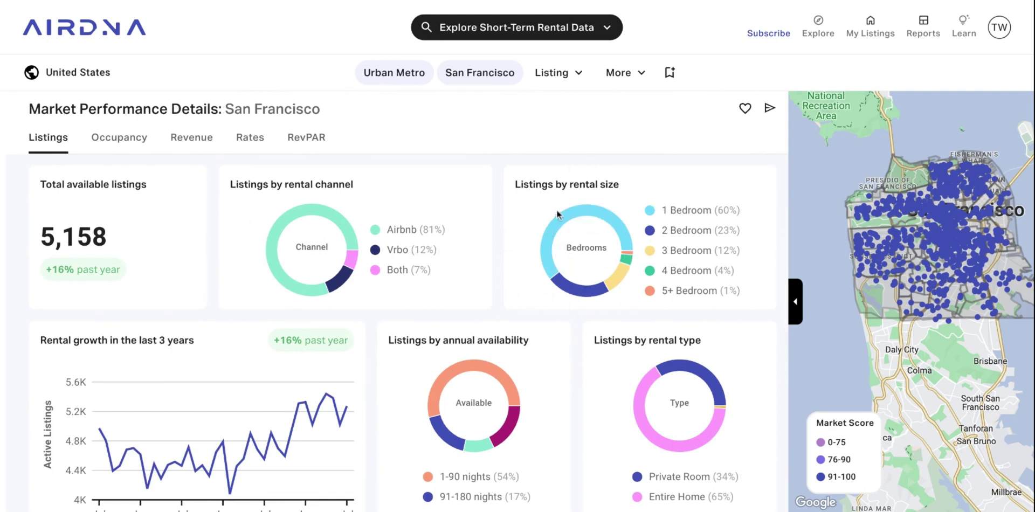
mouse_move(565, 218)
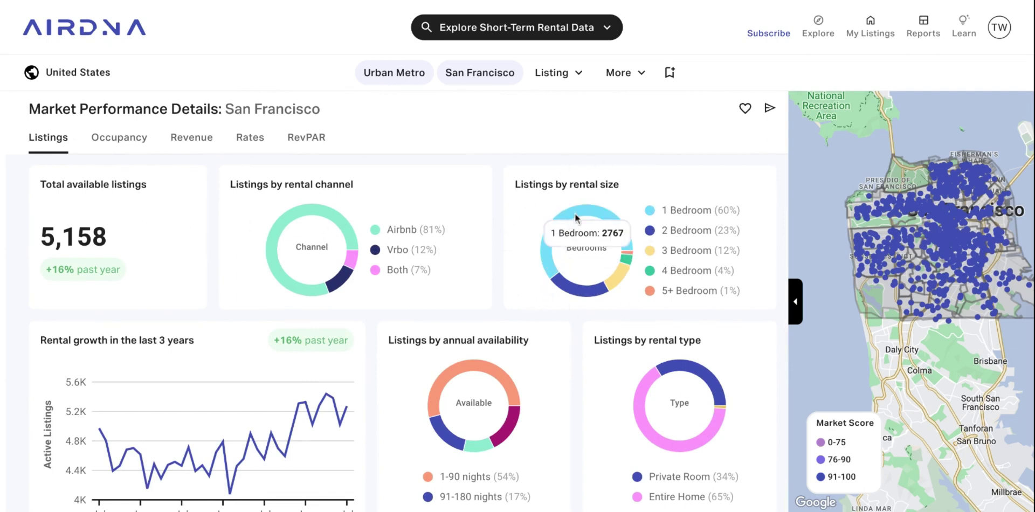
scroll(575, 213, "down", 3)
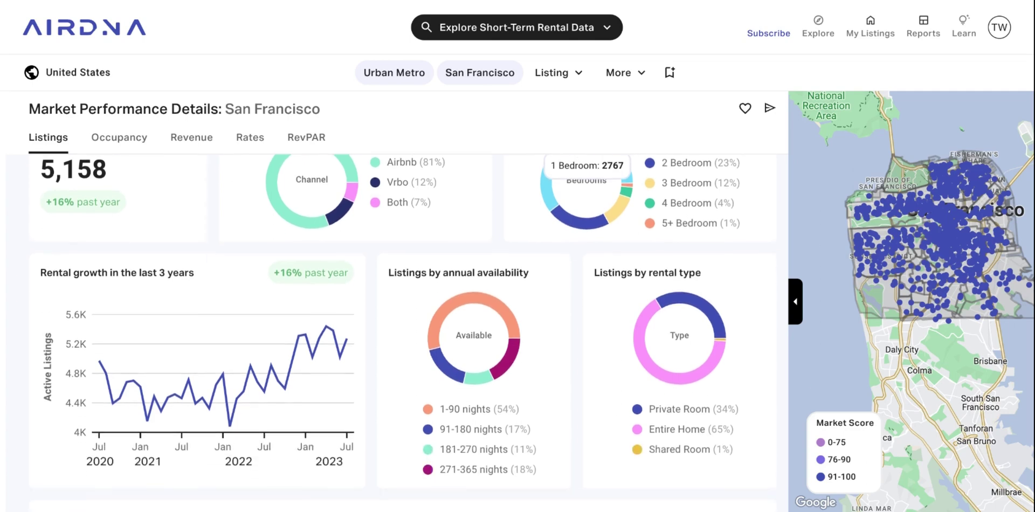
scroll(524, 347, "down", 8)
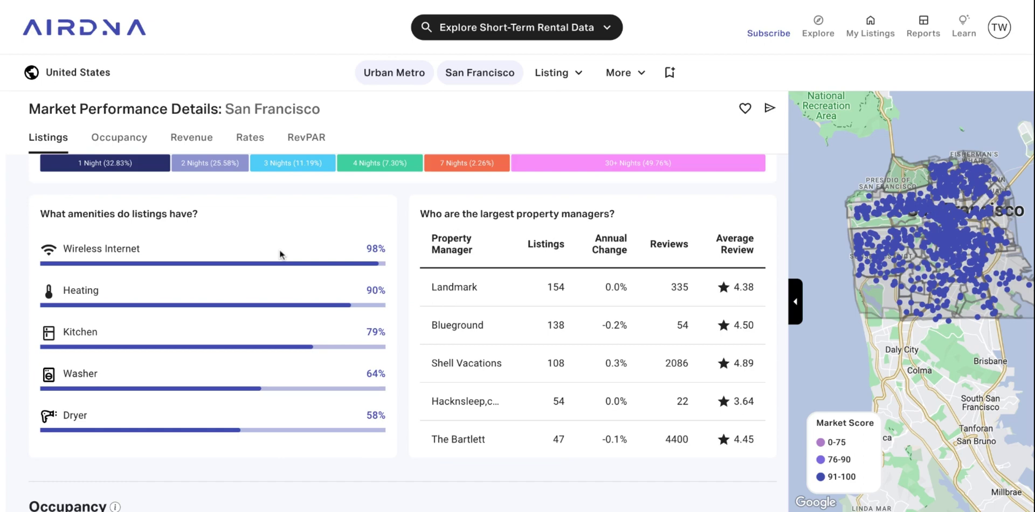
scroll(254, 319, "down", 6)
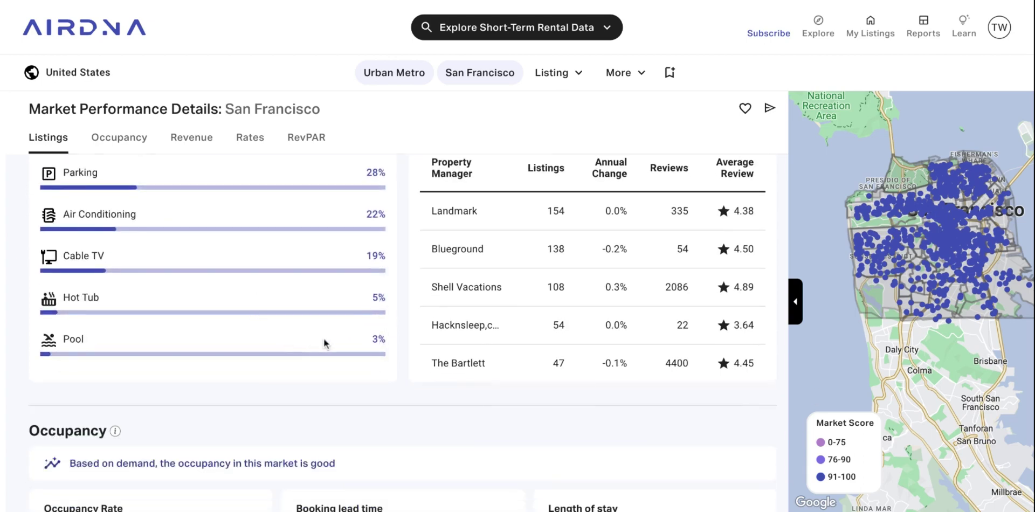
scroll(431, 222, "up", 1)
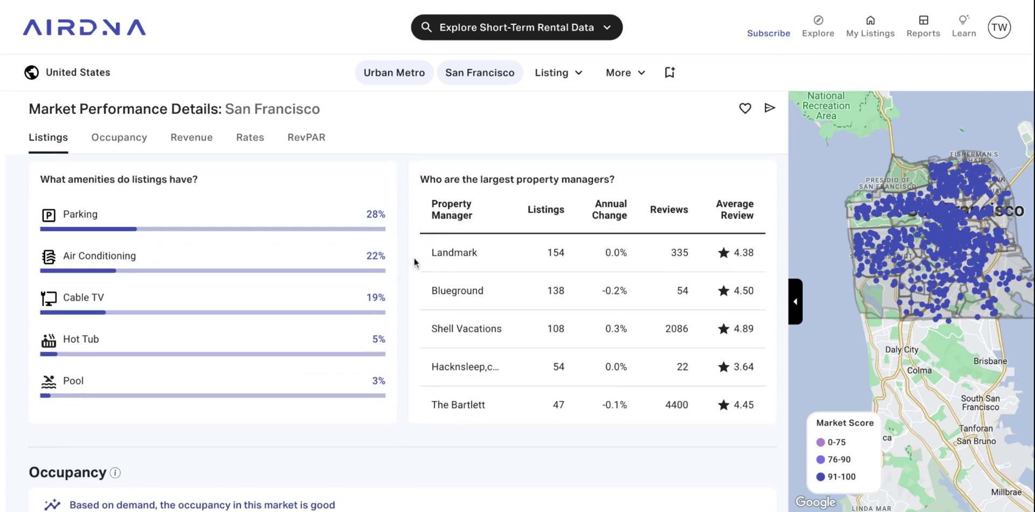
scroll(403, 307, "up", 10)
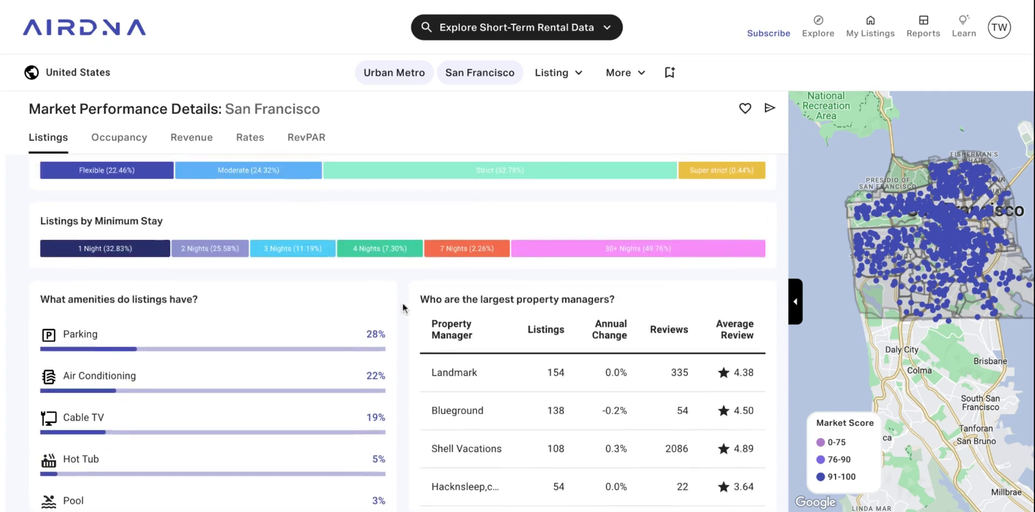
scroll(403, 323, "down", 8)
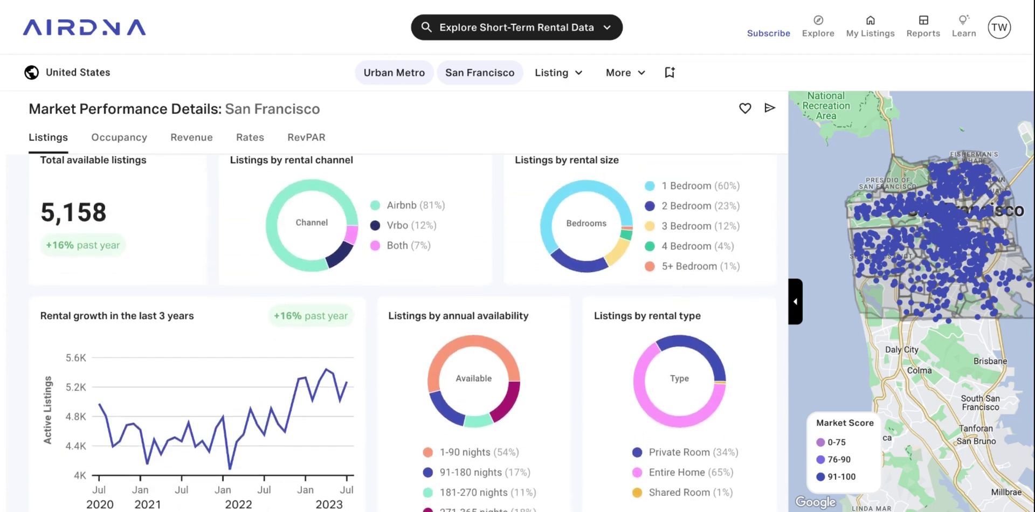
scroll(403, 324, "down", 10)
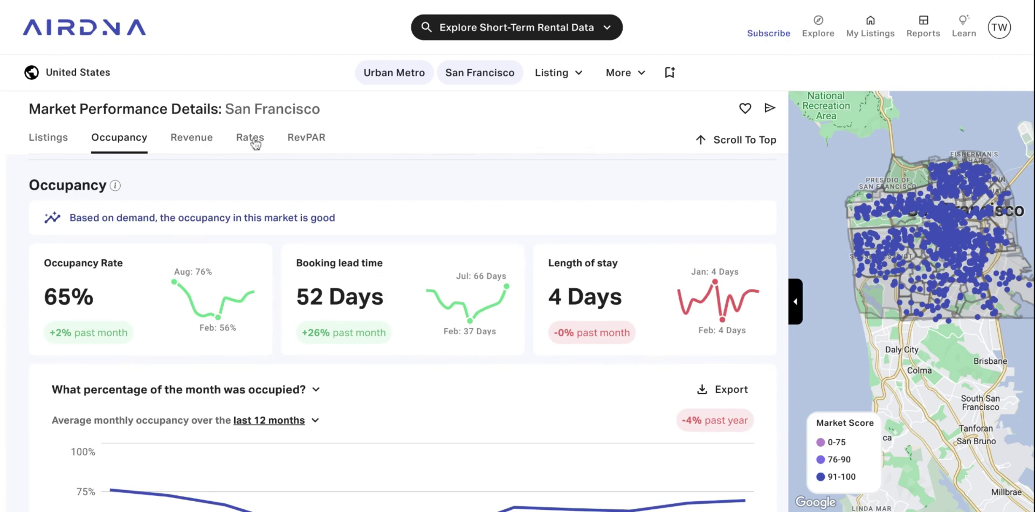
Change the San Francisco occupancy chart period from last 12 months to last 5 years.
scroll(253, 286, "down", 1)
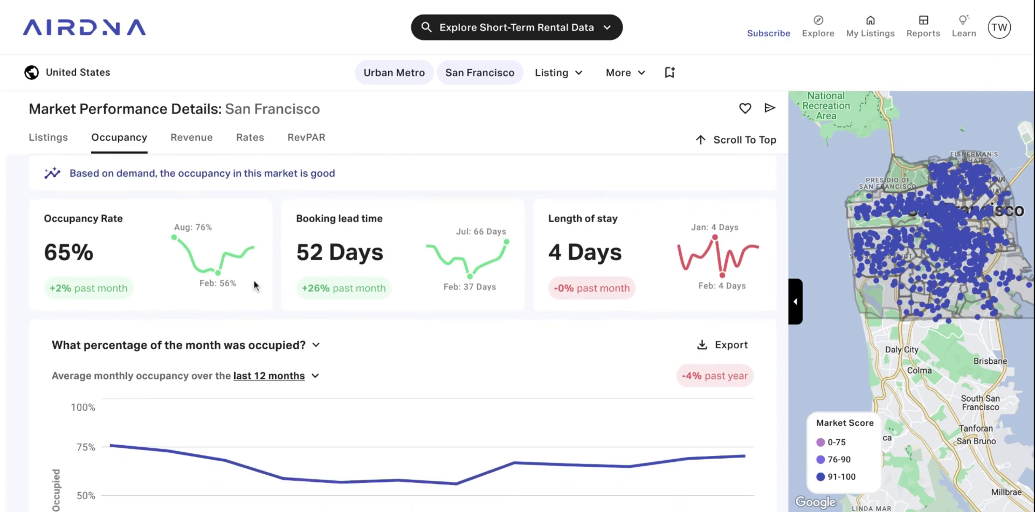
scroll(279, 280, "down", 1)
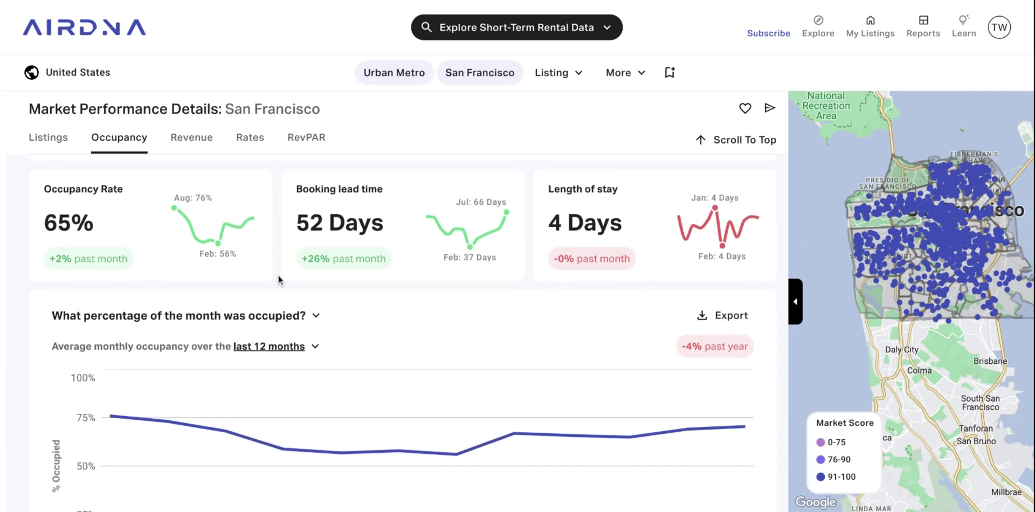
scroll(342, 312, "down", 1)
mouse_move(293, 320)
scroll(293, 320, "down", 1)
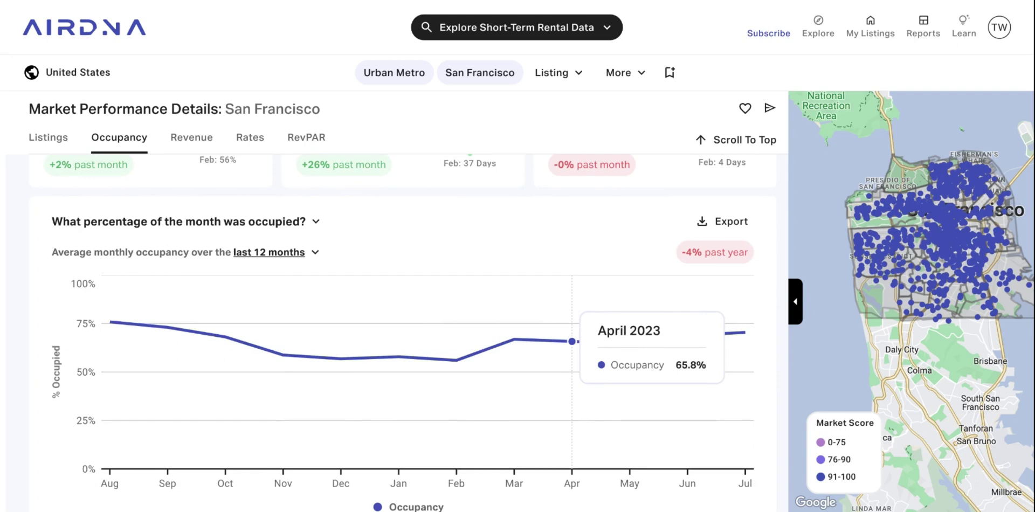
scroll(572, 342, "down", 1)
left_click(290, 240)
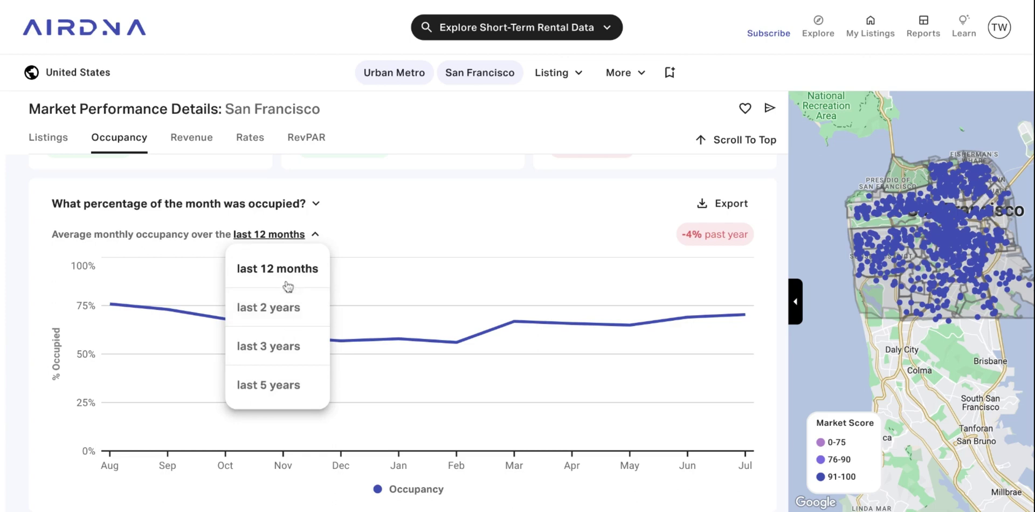
left_click(274, 394)
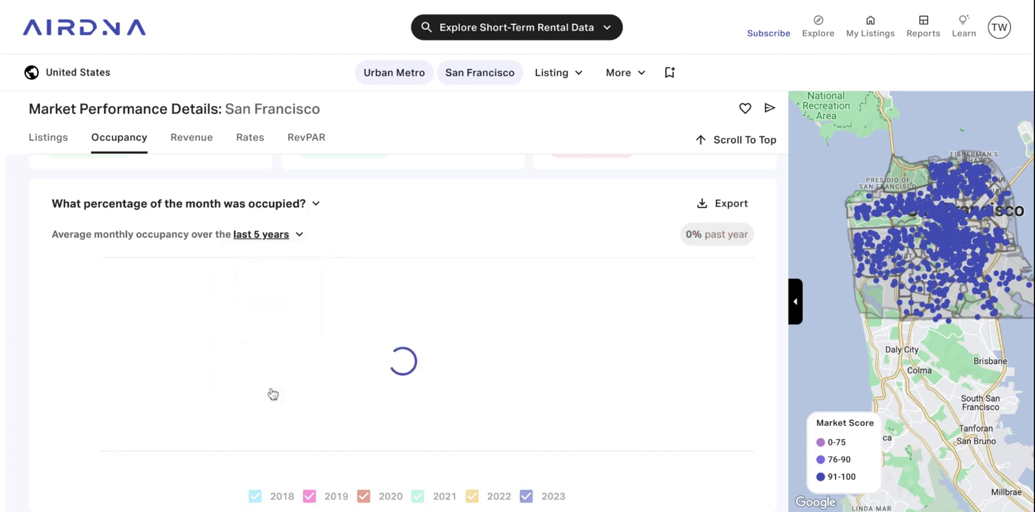
scroll(358, 326, "down", 1)
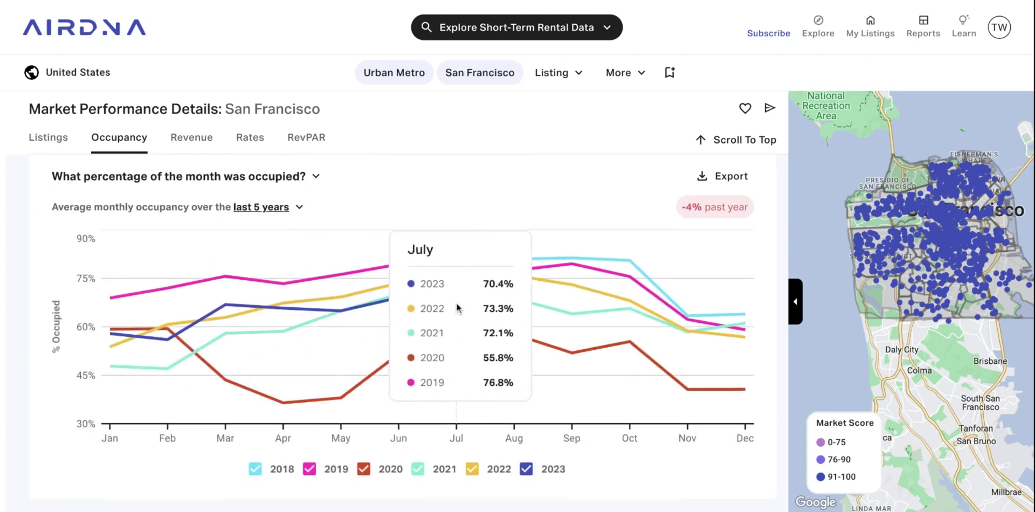
scroll(321, 227, "up", 1)
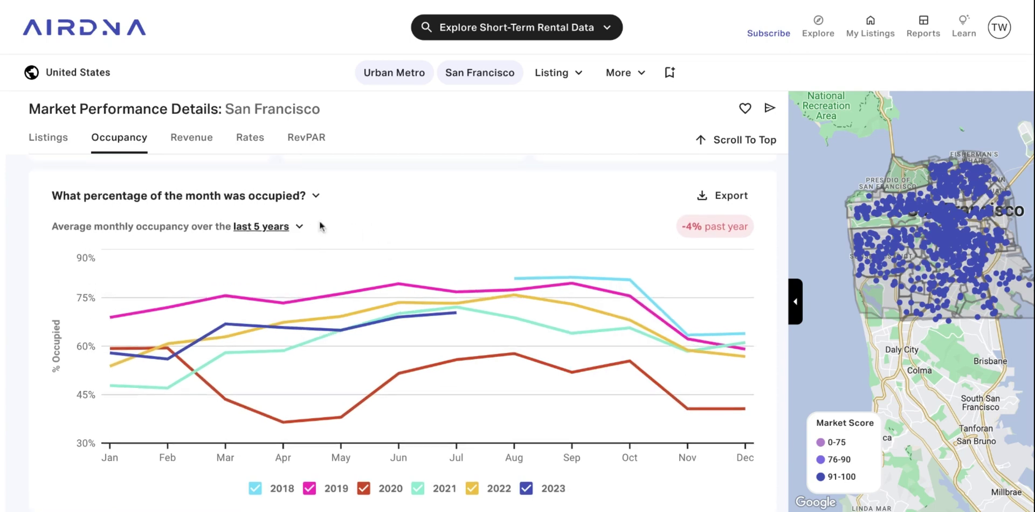
Switch the occupancy chart to 'How long were guests staying?', keeping last 12 months.
left_click(290, 204)
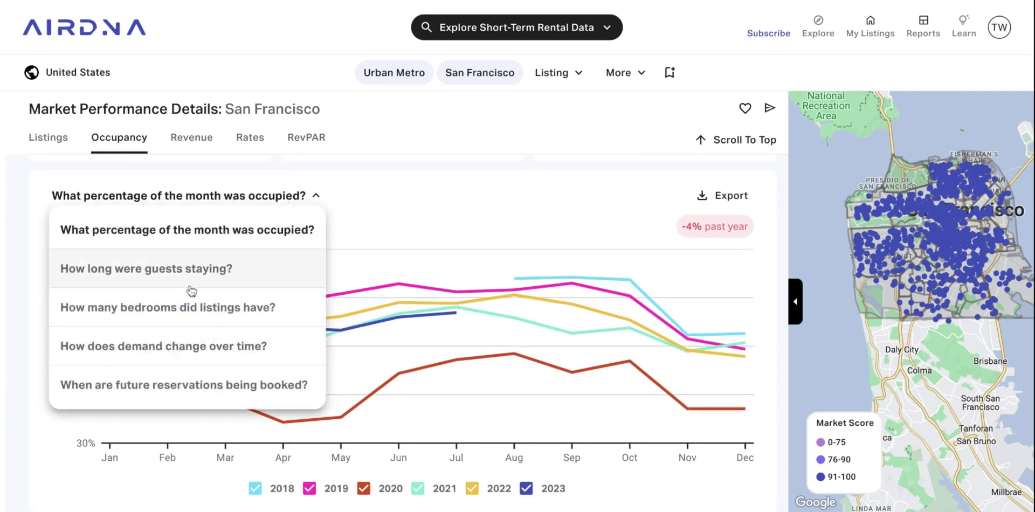
left_click(189, 271)
mouse_move(397, 270)
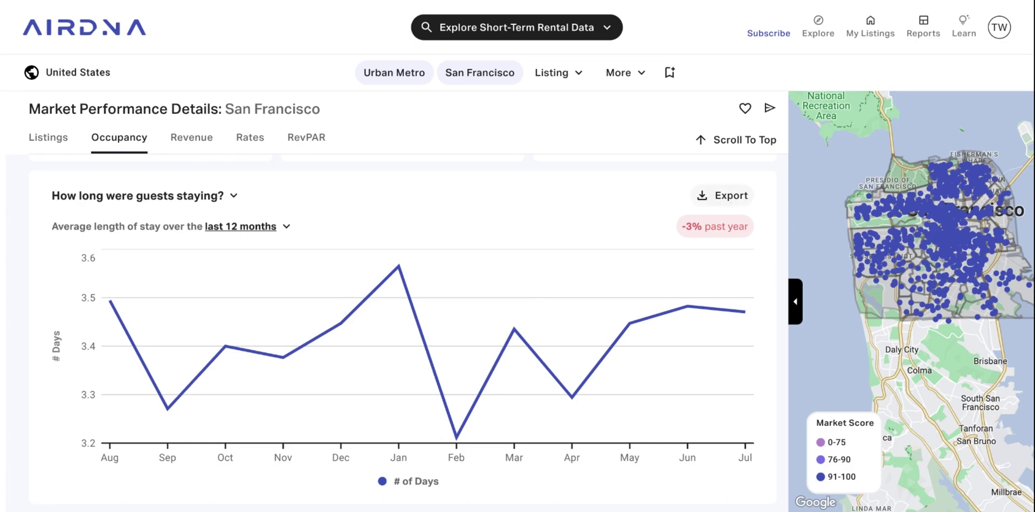
left_click(263, 228)
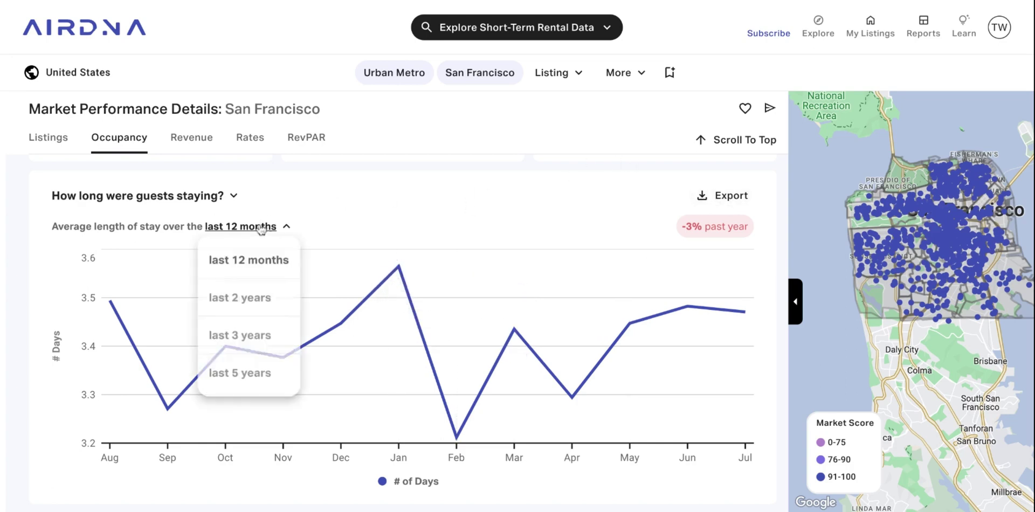
left_click(643, 209)
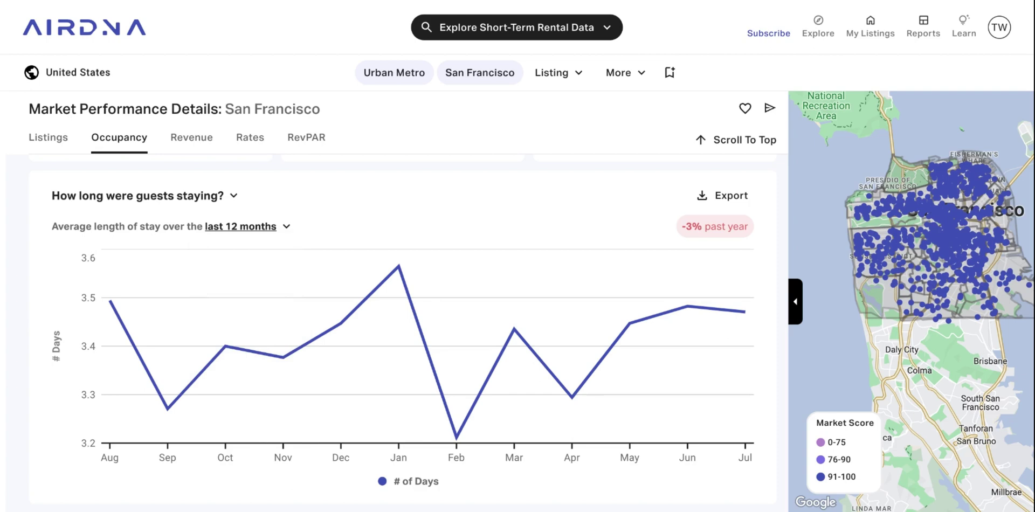
Set the revenue chart to 'How much revenue did listings earn by bedroom?' for last 12 months.
scroll(286, 209, "down", 5)
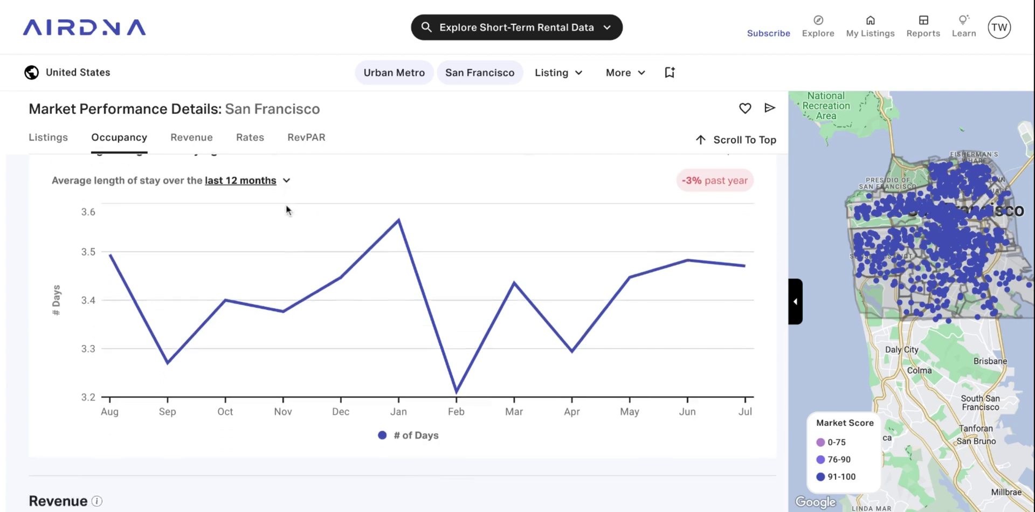
scroll(403, 332, "down", 2)
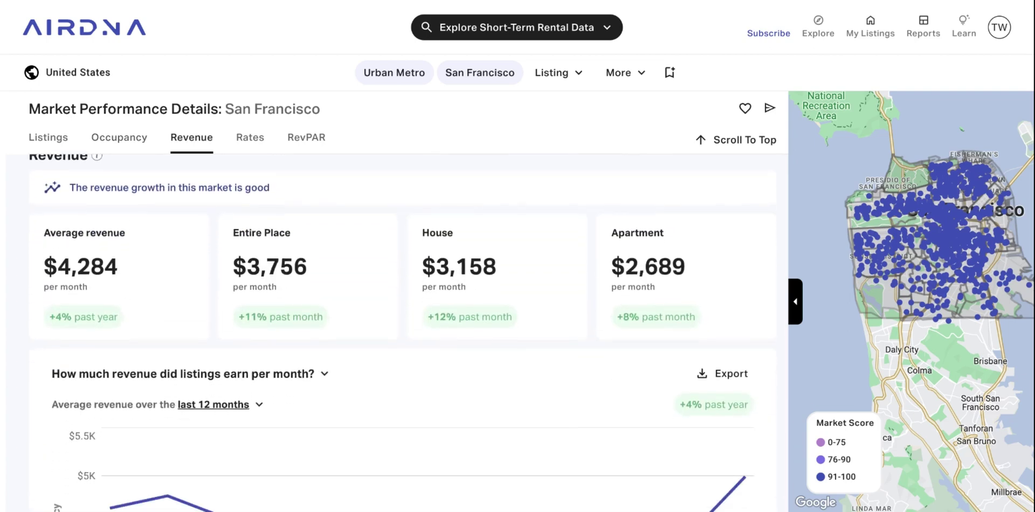
scroll(372, 261, "down", 3)
mouse_move(339, 296)
left_click(297, 189)
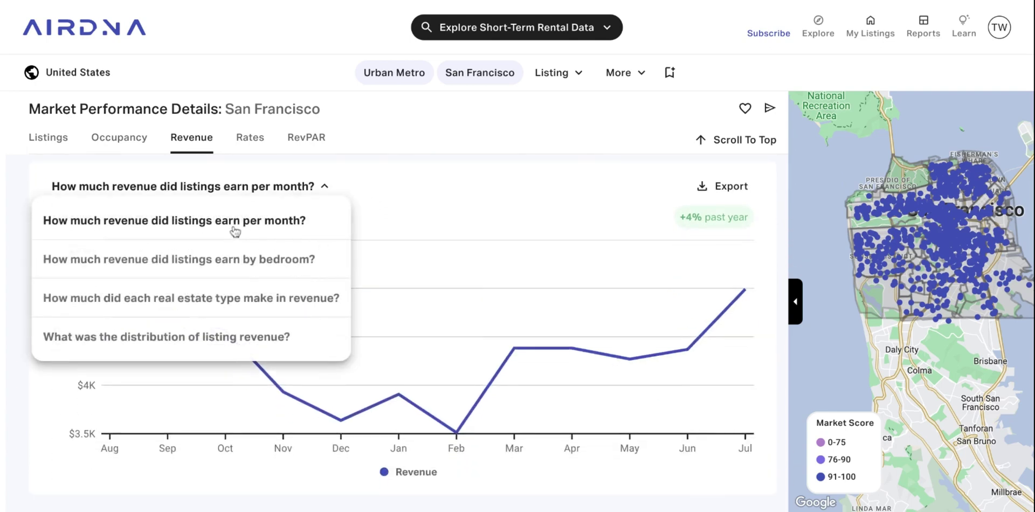
left_click(205, 261)
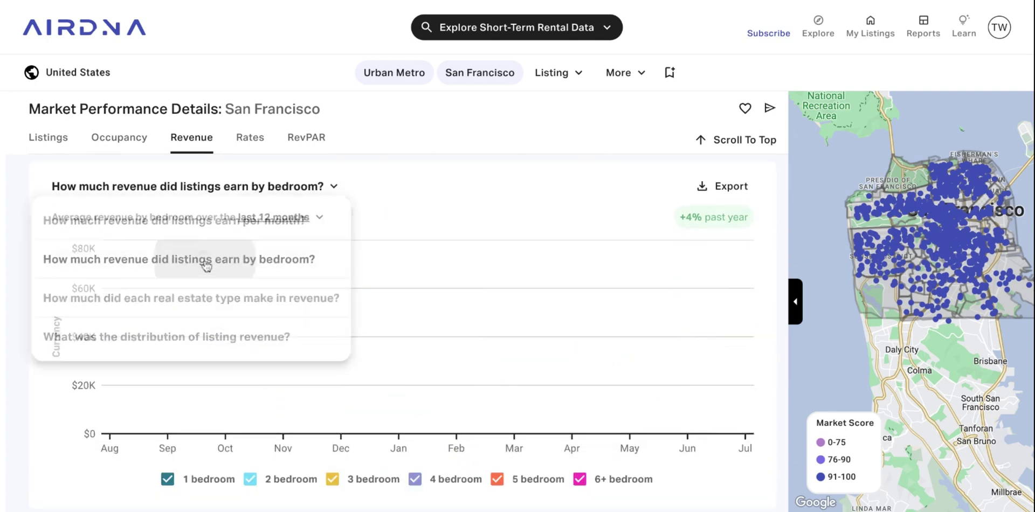
left_click(284, 220)
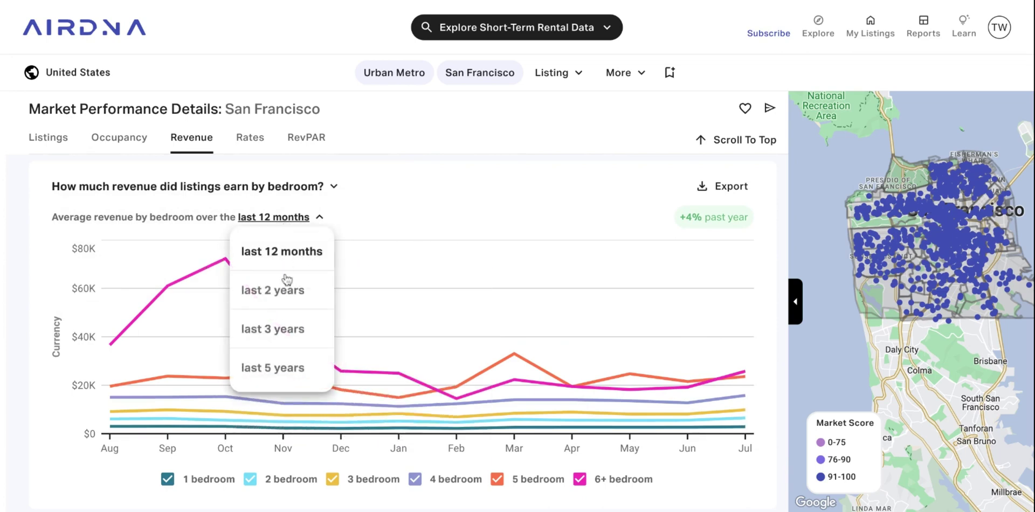
left_click(422, 302)
Scroll back up toward the top of San Francisco's overview page.
scroll(356, 253, "up", 2)
scroll(349, 246, "down", 5)
scroll(349, 245, "up", 7)
scroll(403, 340, "up", 10)
scroll(437, 243, "up", 3)
scroll(212, 258, "up", 5)
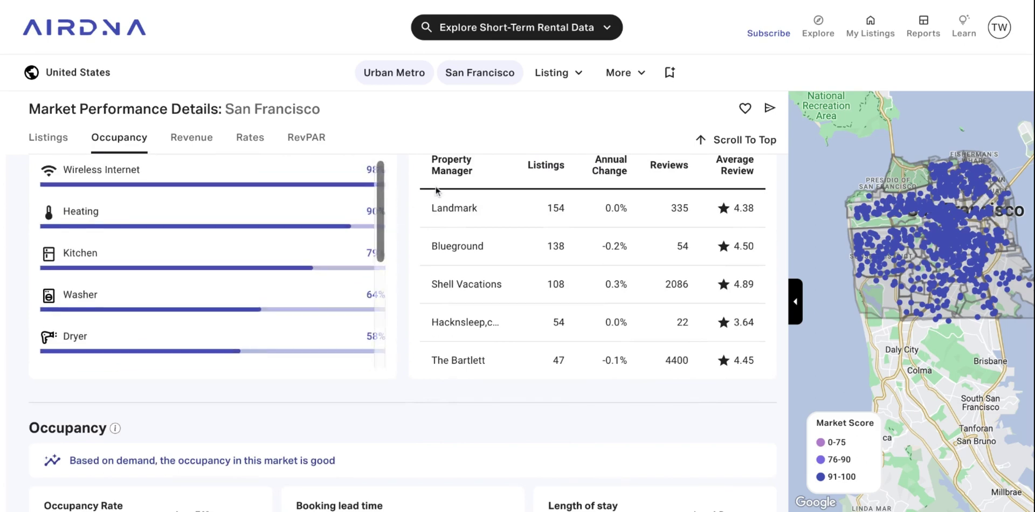
scroll(436, 190, "up", 15)
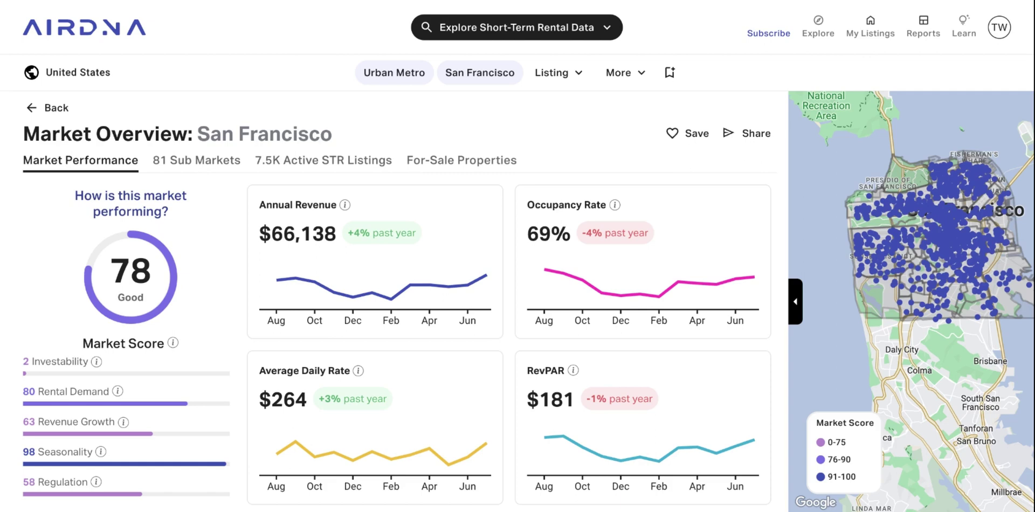
Sort San Francisco's 81 sub-markets by Market Score and open Russian Hill.
left_click(203, 164)
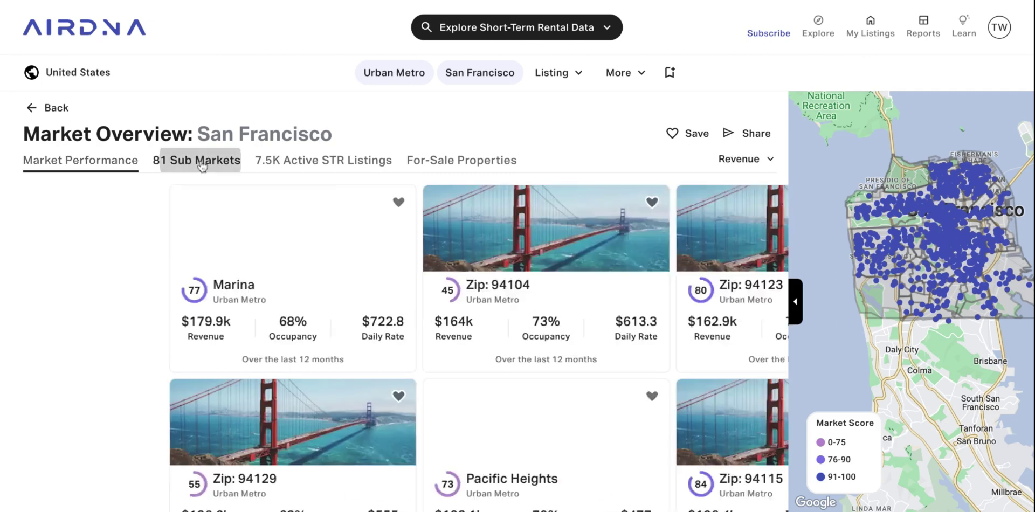
left_click(753, 165)
left_click(728, 233)
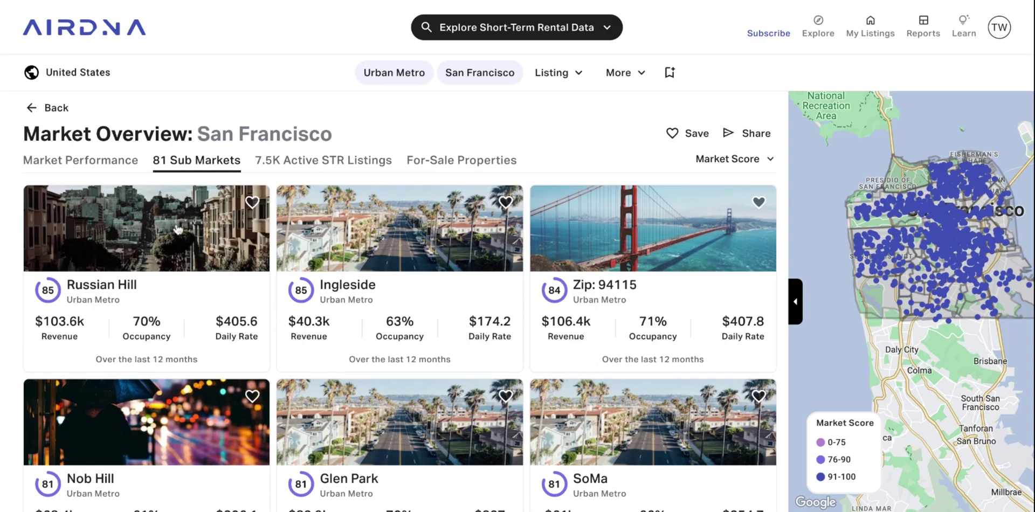
left_click(178, 229)
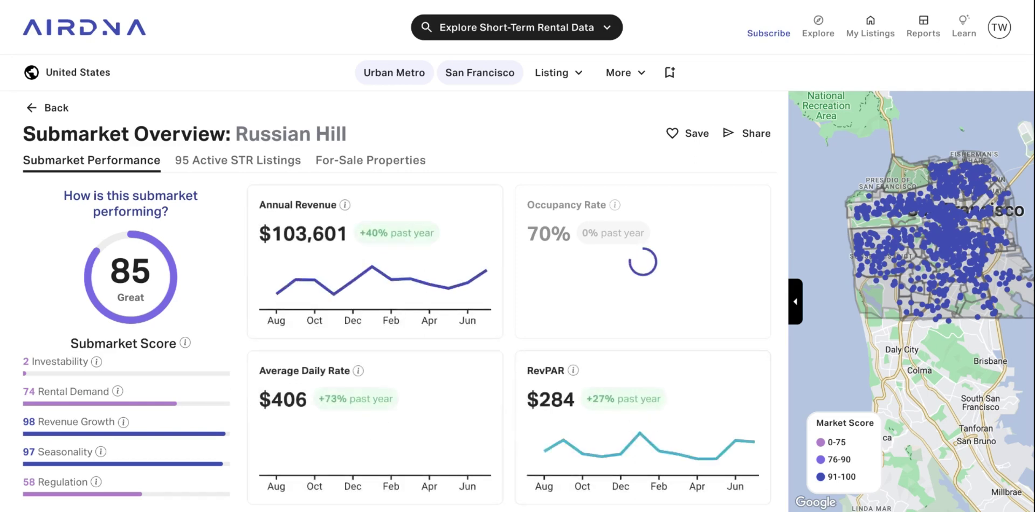
Review Russian Hill's performance details, then show its 95 active STR listings.
scroll(404, 302, "down", 2)
scroll(404, 302, "down", 1)
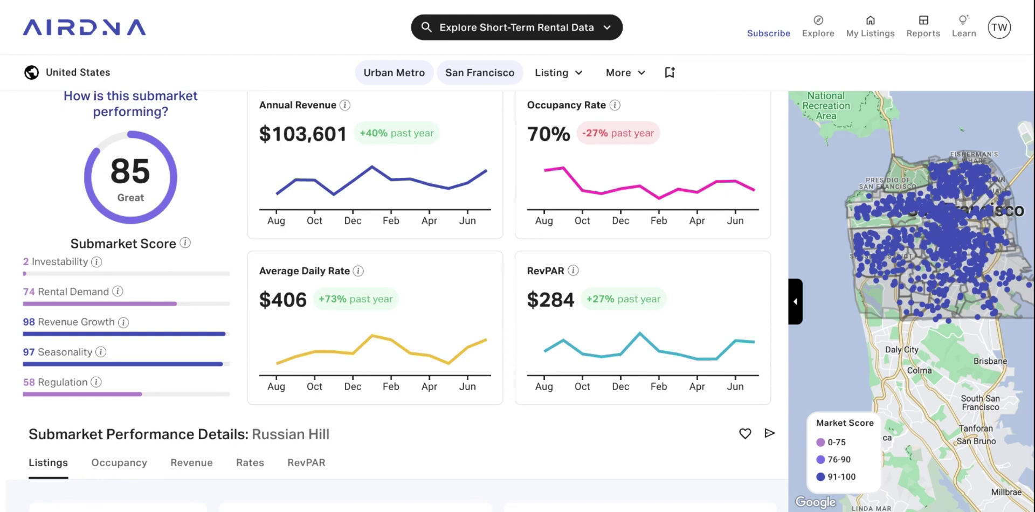
scroll(404, 302, "down", 10)
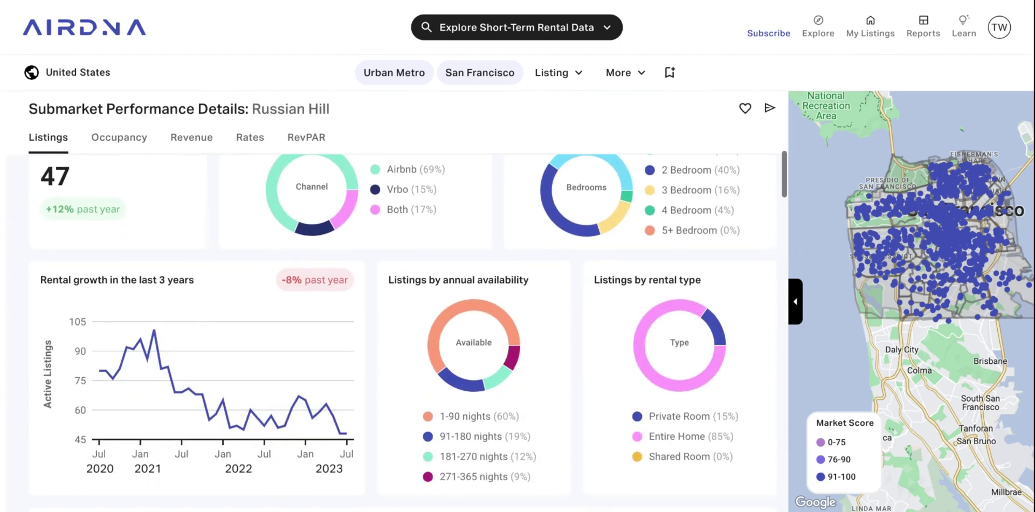
scroll(416, 282, "down", 12)
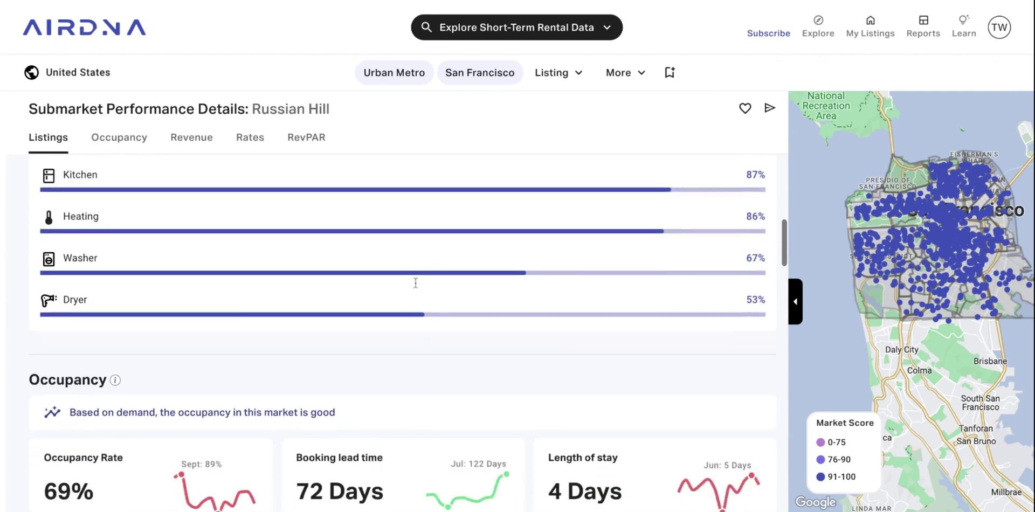
scroll(391, 384, "down", 7)
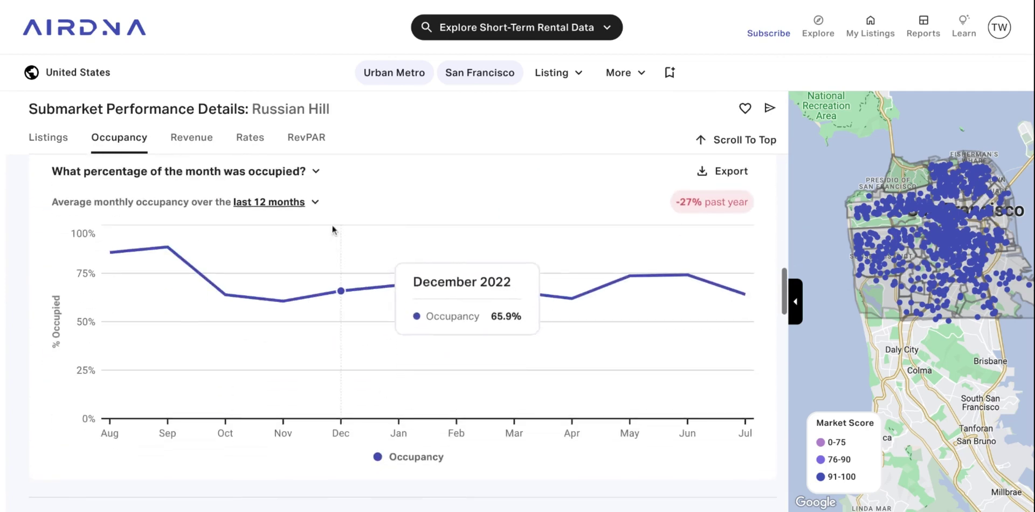
left_click(286, 203)
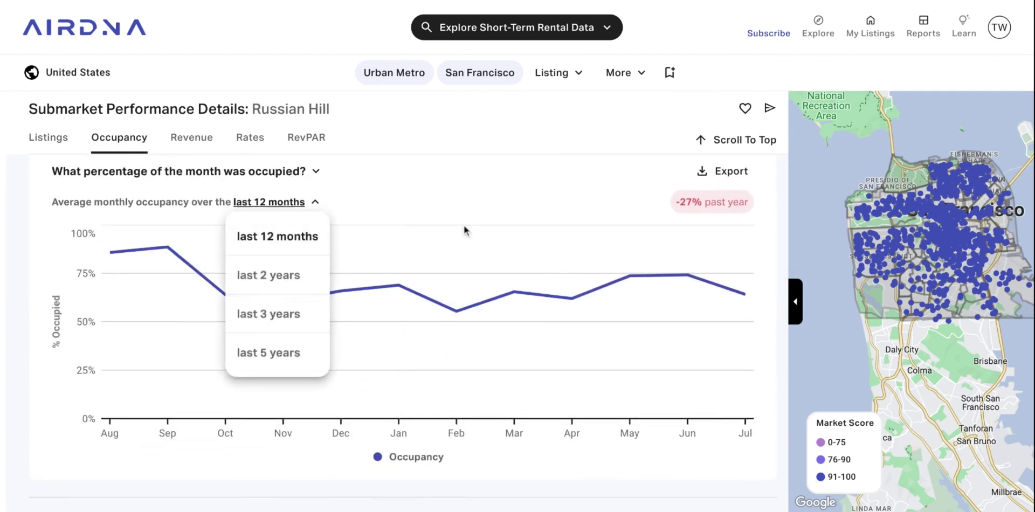
left_click(472, 231)
scroll(429, 215, "up", 15)
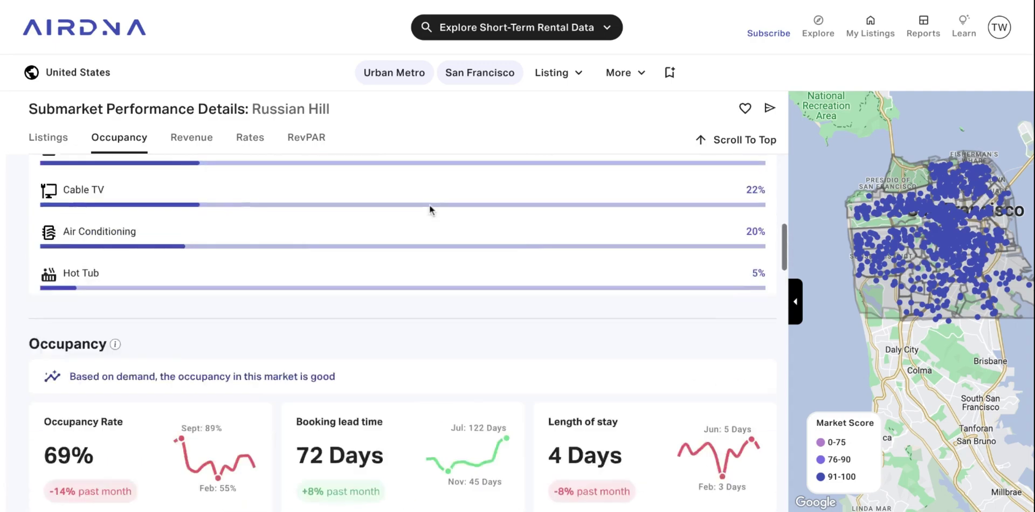
scroll(430, 209, "up", 5)
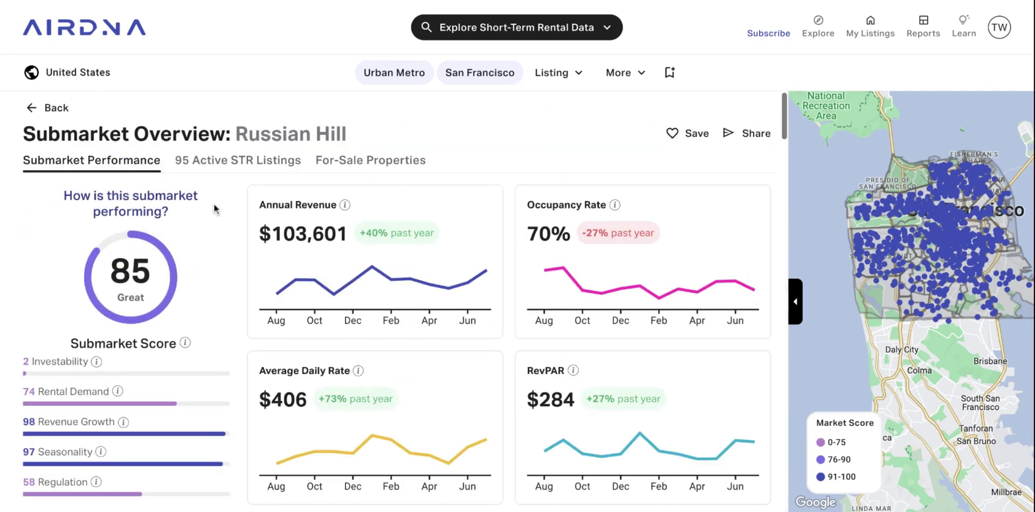
left_click(242, 162)
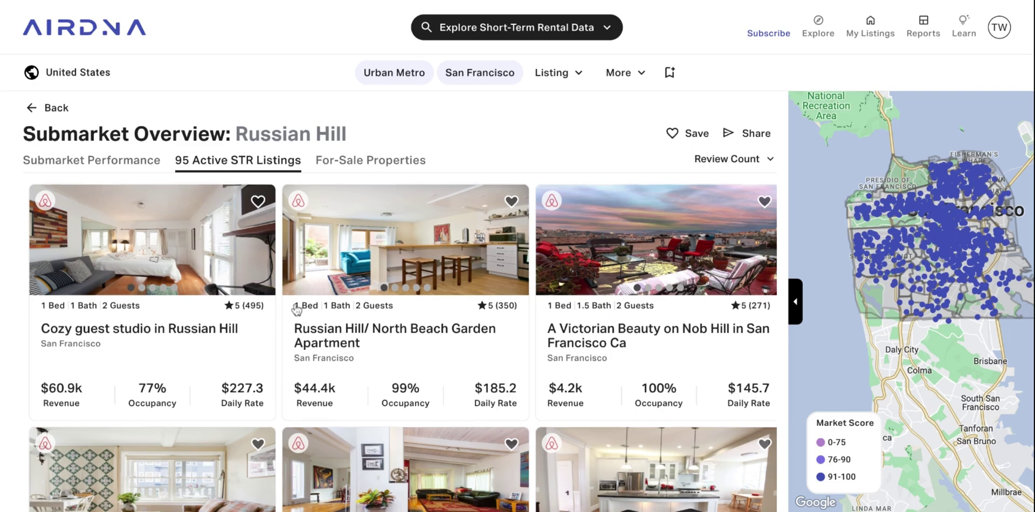
Browse the listing and real estate type filter options without changing them.
scroll(296, 309, "down", 1)
scroll(296, 309, "up", 1)
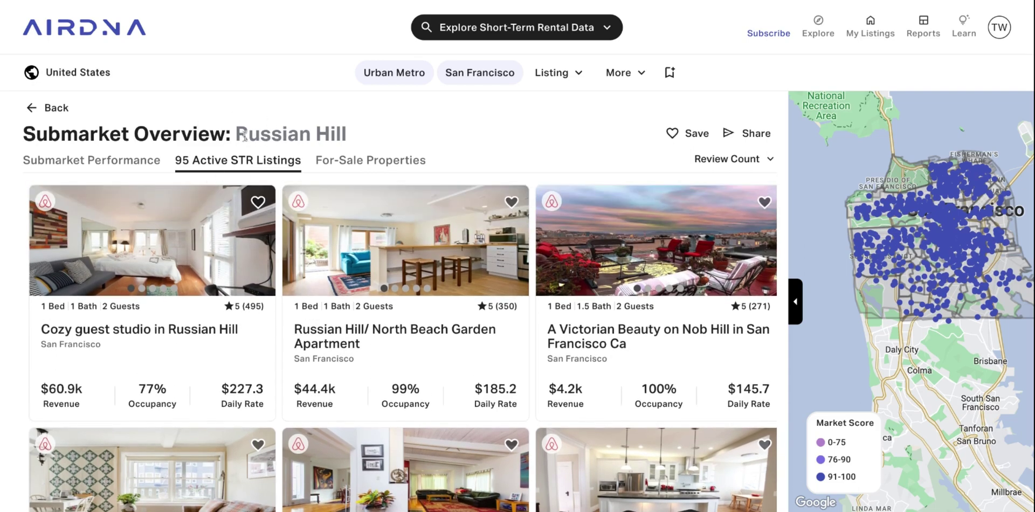
left_click(569, 75)
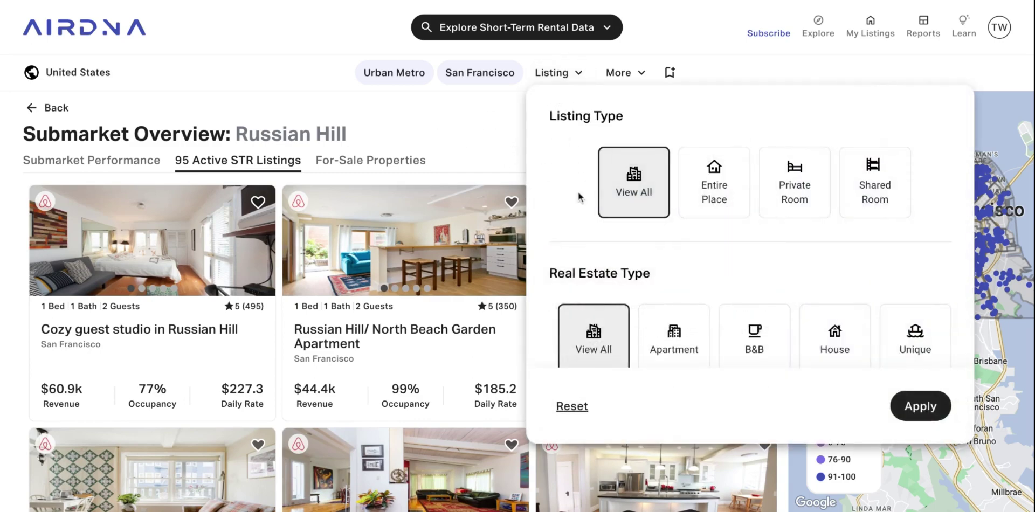
scroll(707, 203, "down", 3)
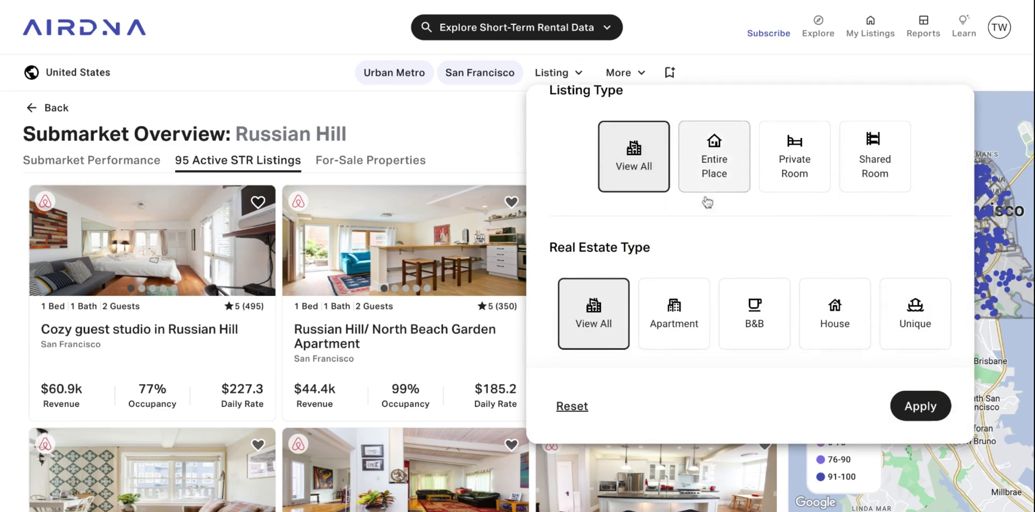
scroll(703, 265, "down", 3)
scroll(648, 230, "down", 4)
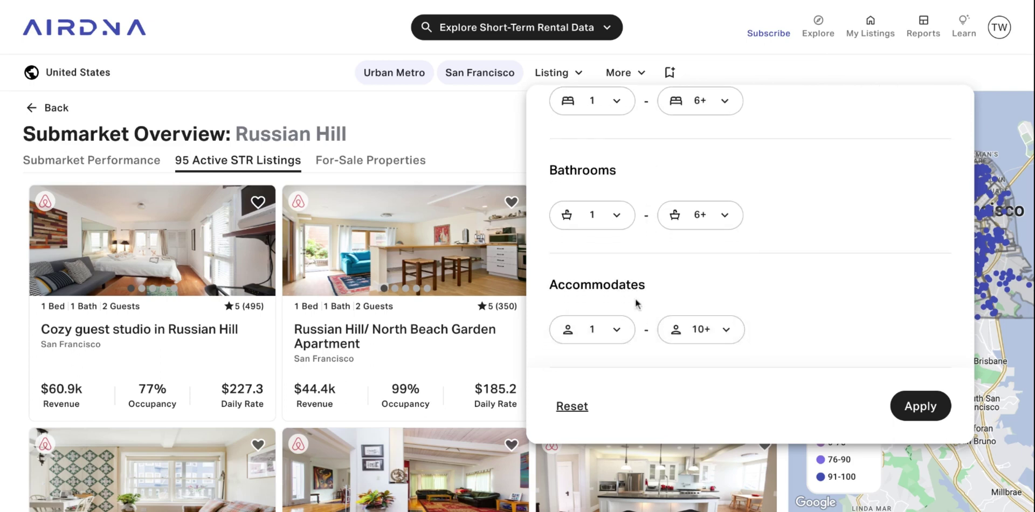
Look through the More filters, such as price tiers, and dismiss them without applying.
left_click(625, 74)
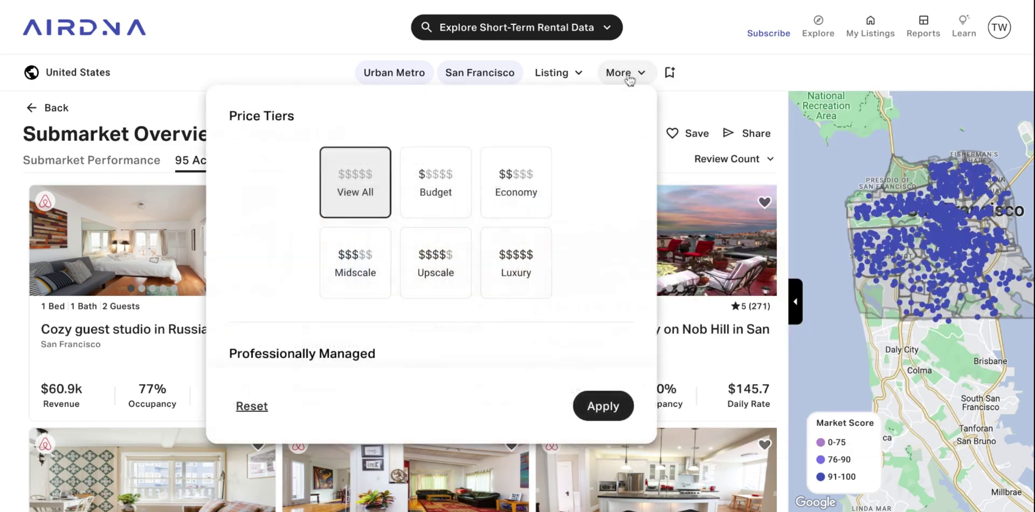
scroll(447, 209, "down", 5)
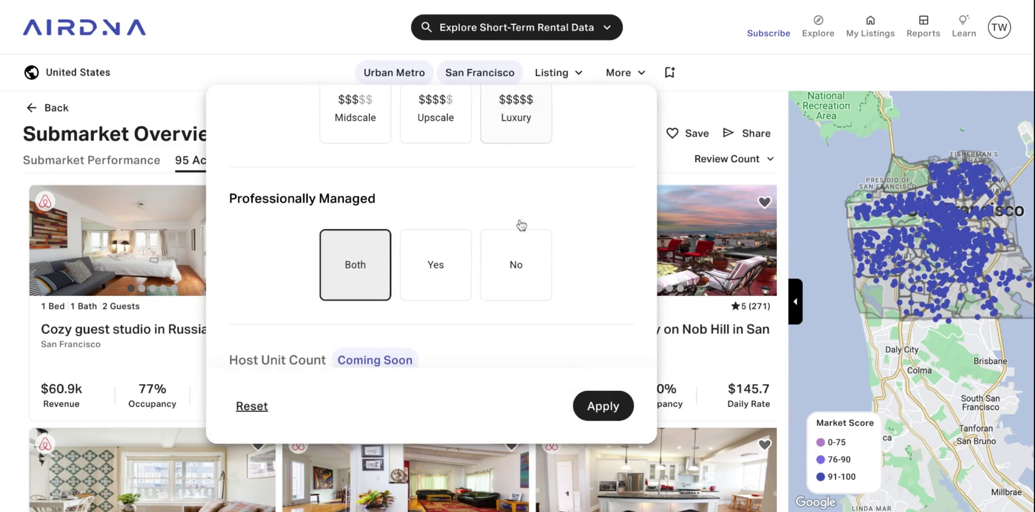
scroll(388, 212, "down", 2)
scroll(388, 212, "down", 3)
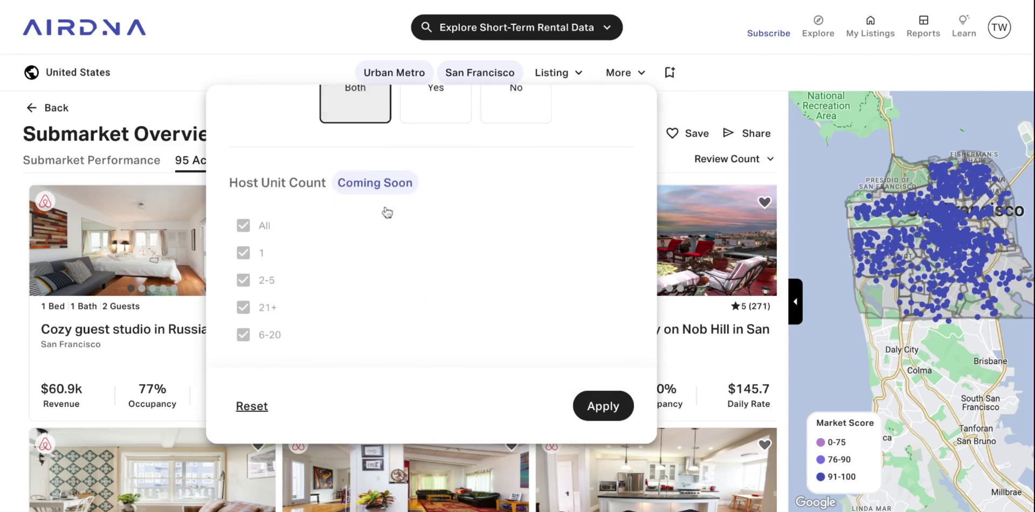
scroll(425, 284, "down", 7)
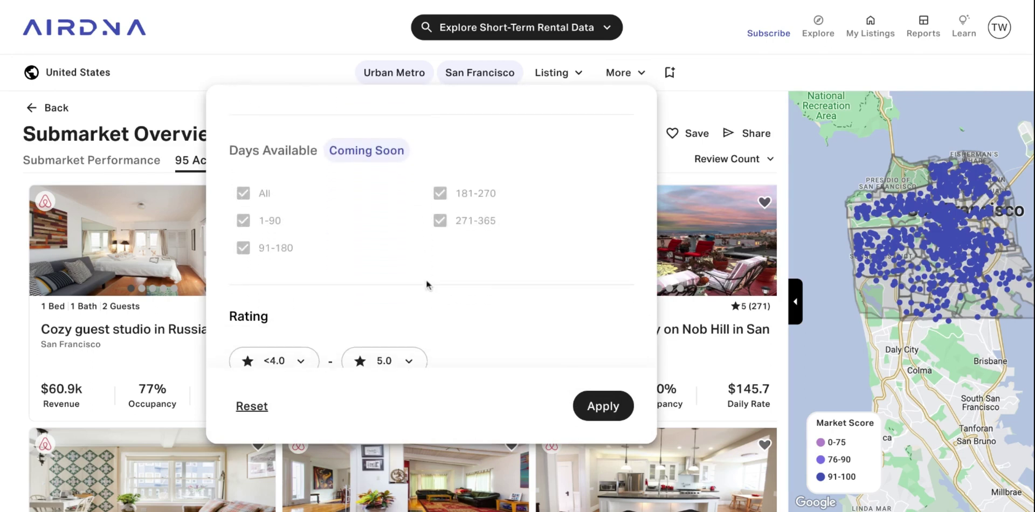
left_click(700, 125)
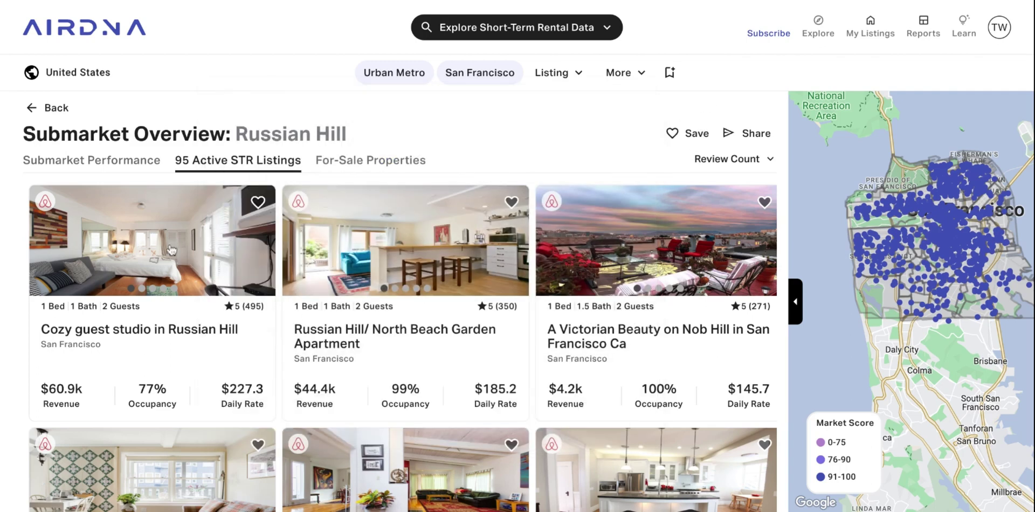
Open the Cozy guest studio listing from the Russian Hill results to view its overview.
scroll(171, 250, "down", 1)
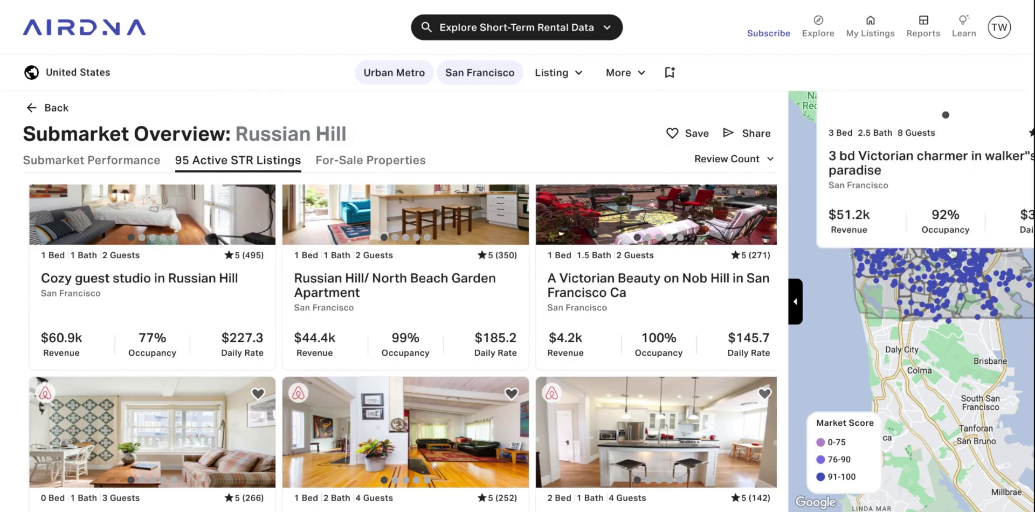
mouse_move(928, 286)
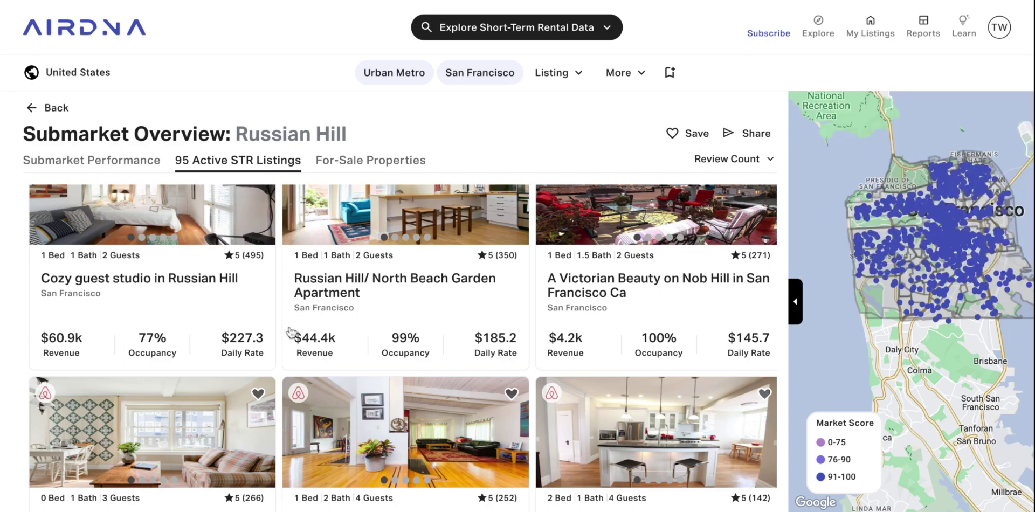
scroll(129, 271, "up", 1)
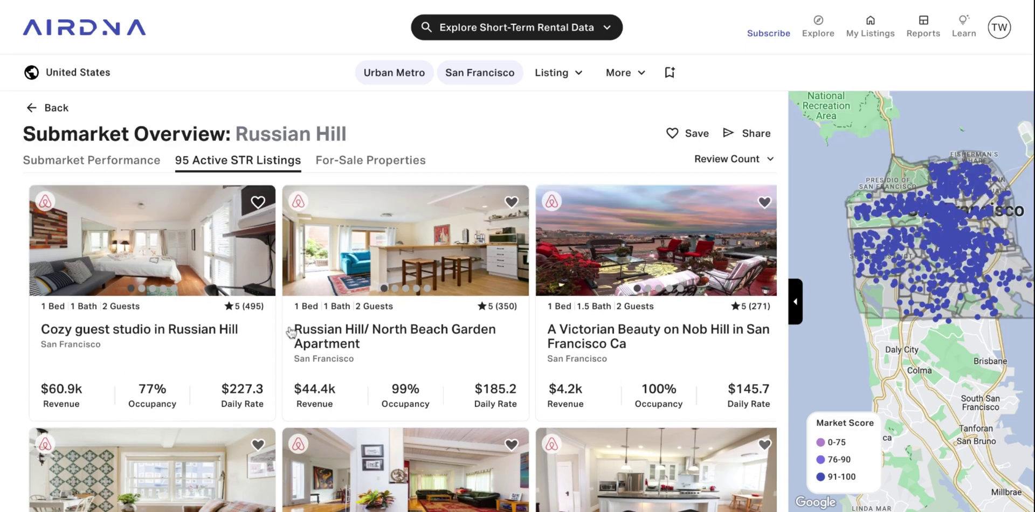
left_click(101, 249)
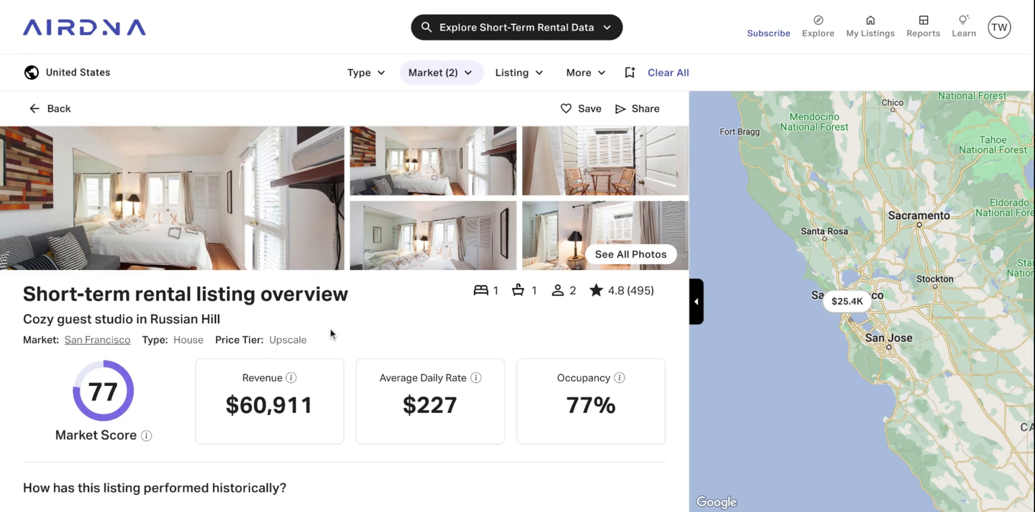
left_click(216, 227)
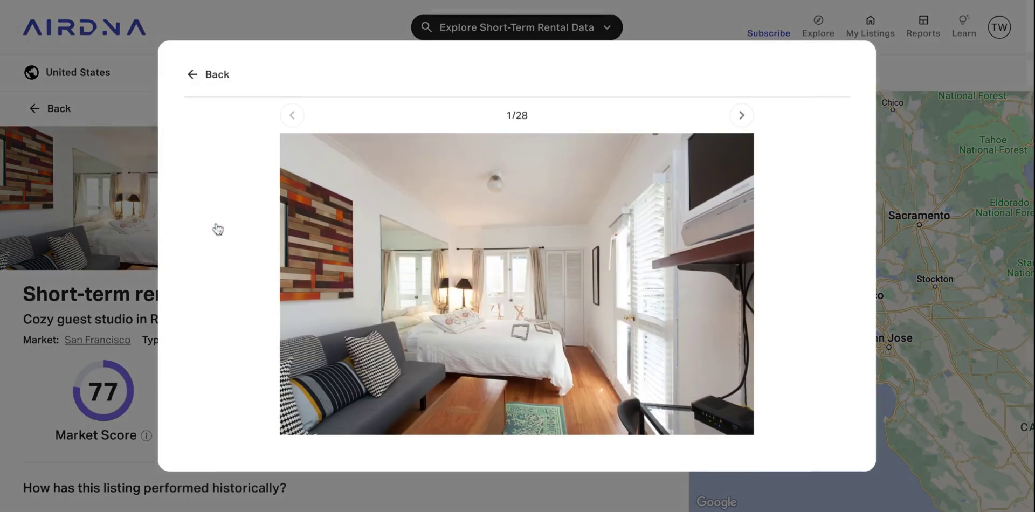
left_click(741, 115)
left_click(742, 115)
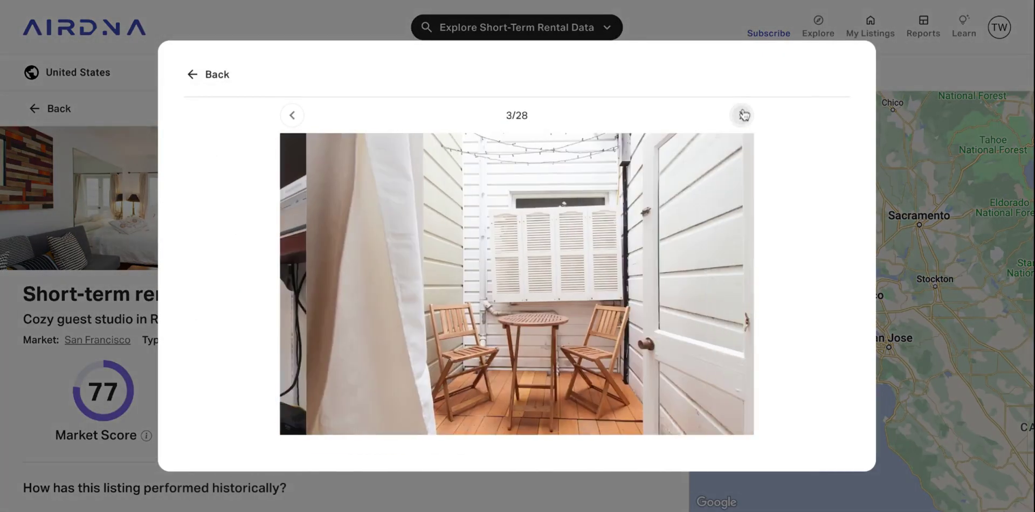
left_click(742, 114)
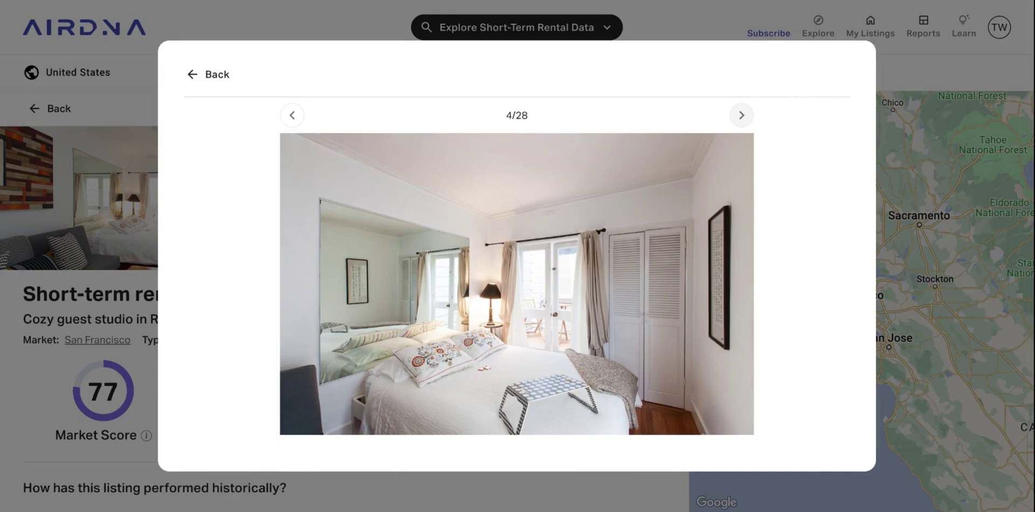
left_click(742, 115)
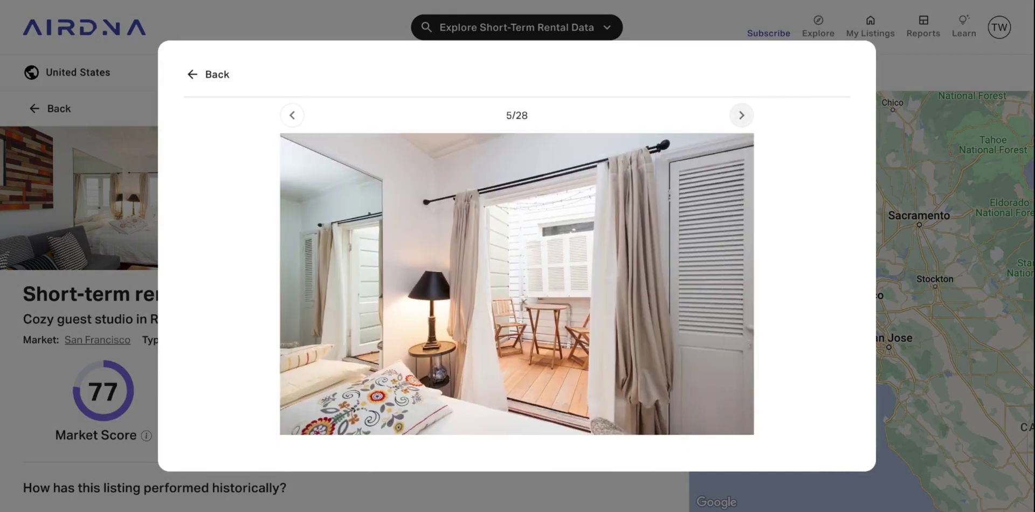
left_click(741, 114)
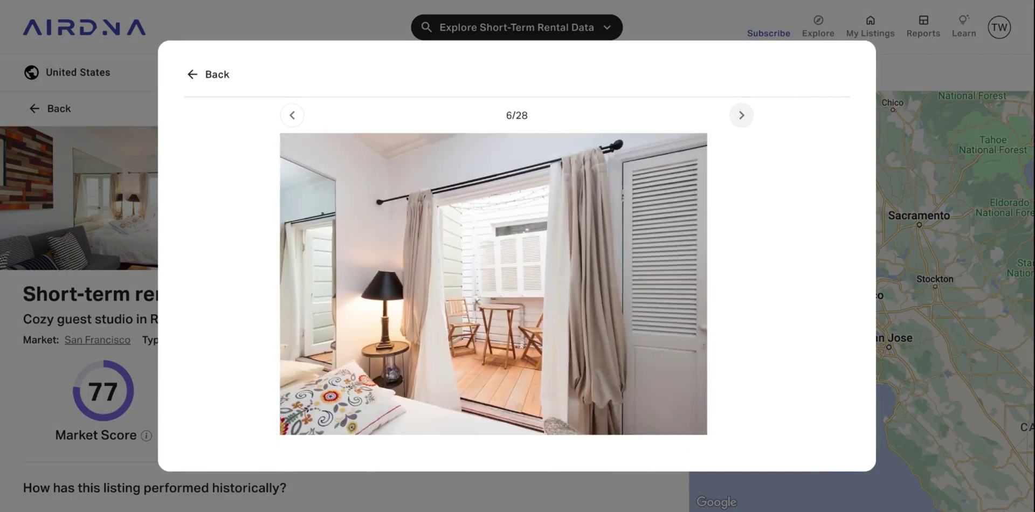
left_click(219, 75)
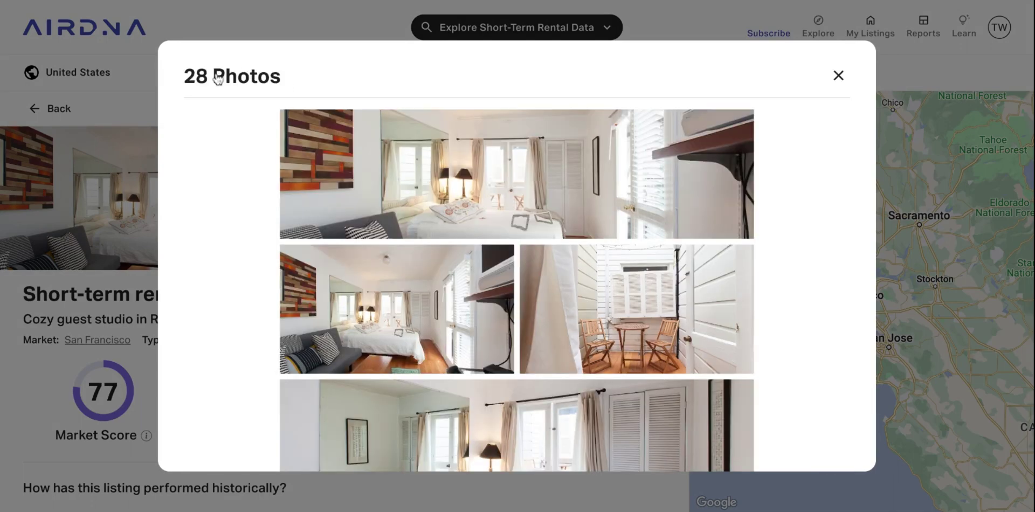
left_click(839, 76)
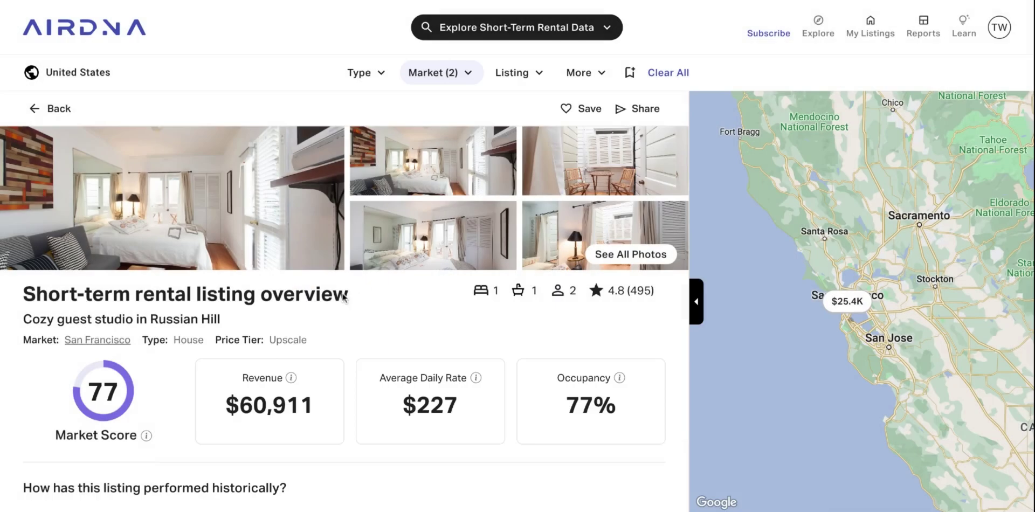
scroll(345, 300, "down", 1)
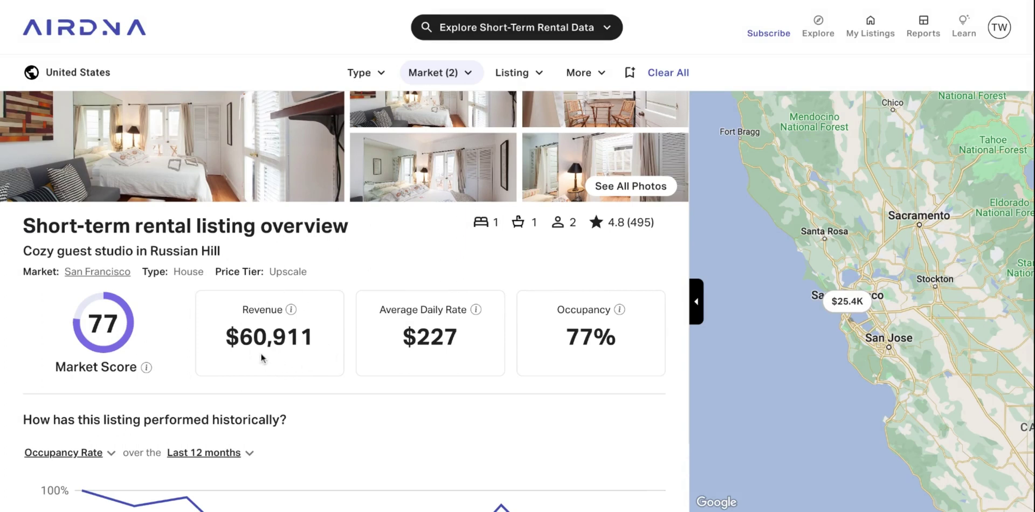
scroll(464, 330, "up", 1)
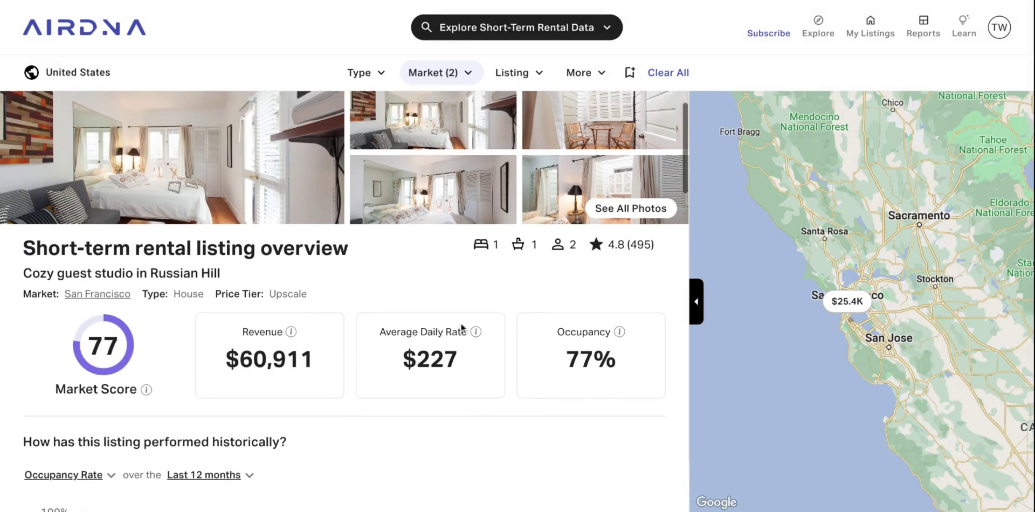
scroll(570, 359, "up", 1)
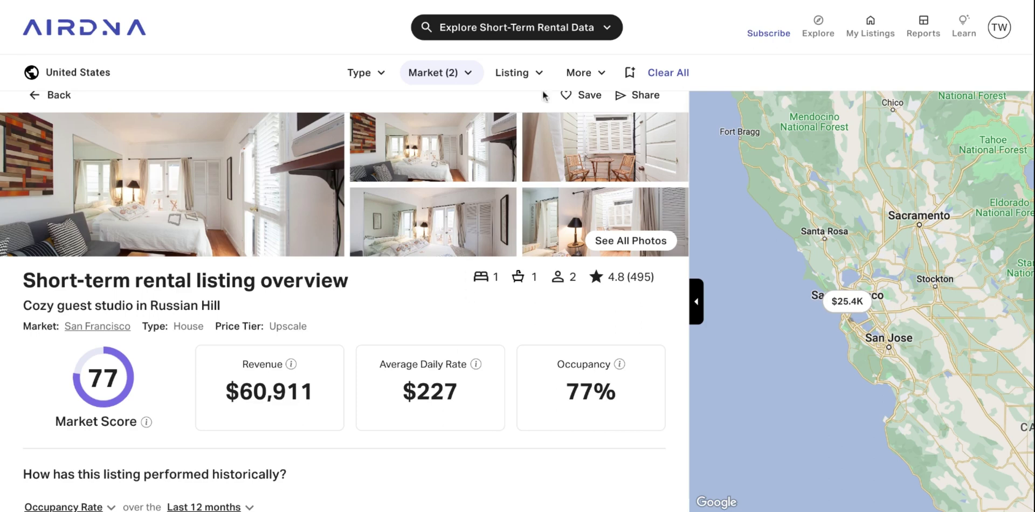
Look up Property Earning Potential for the pasted Denver address using its matching suggestion.
left_click(600, 33)
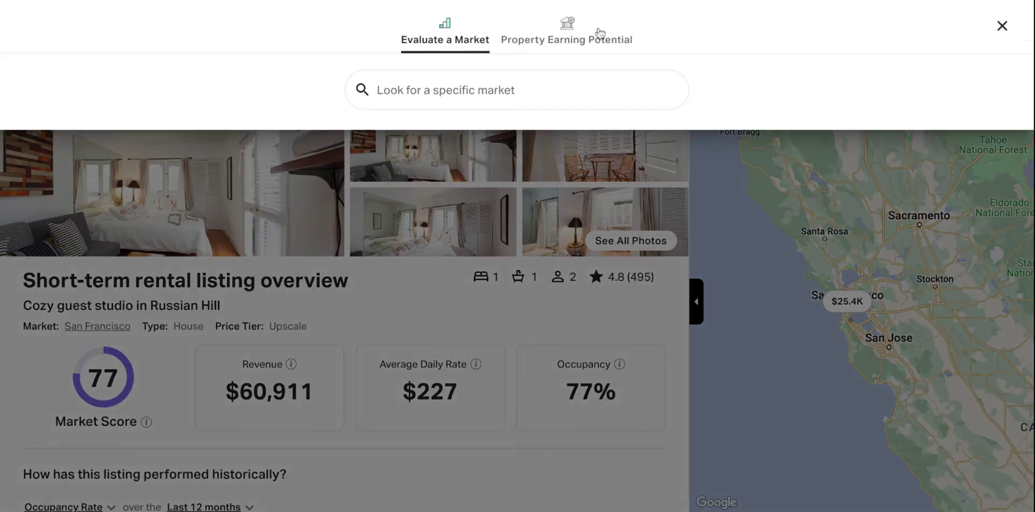
left_click(562, 40)
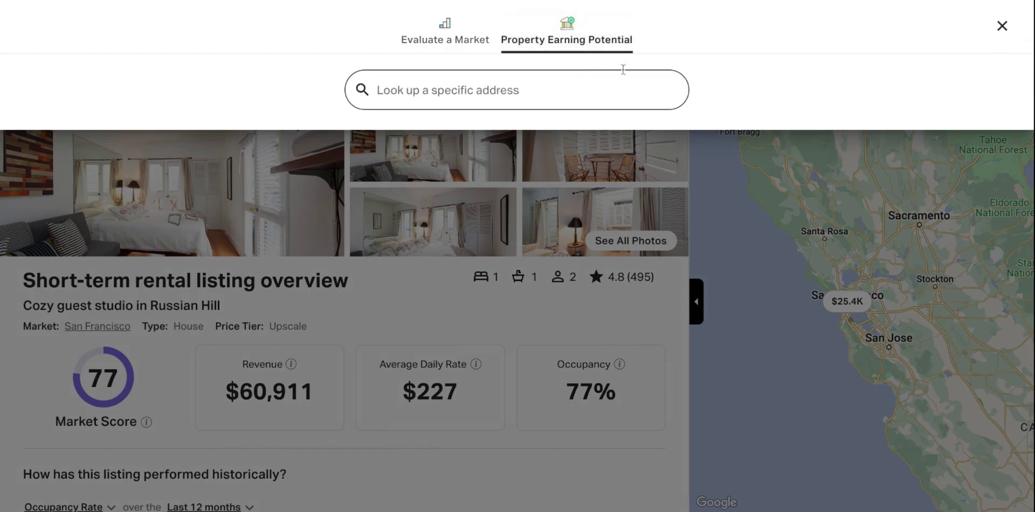
left_click(542, 93)
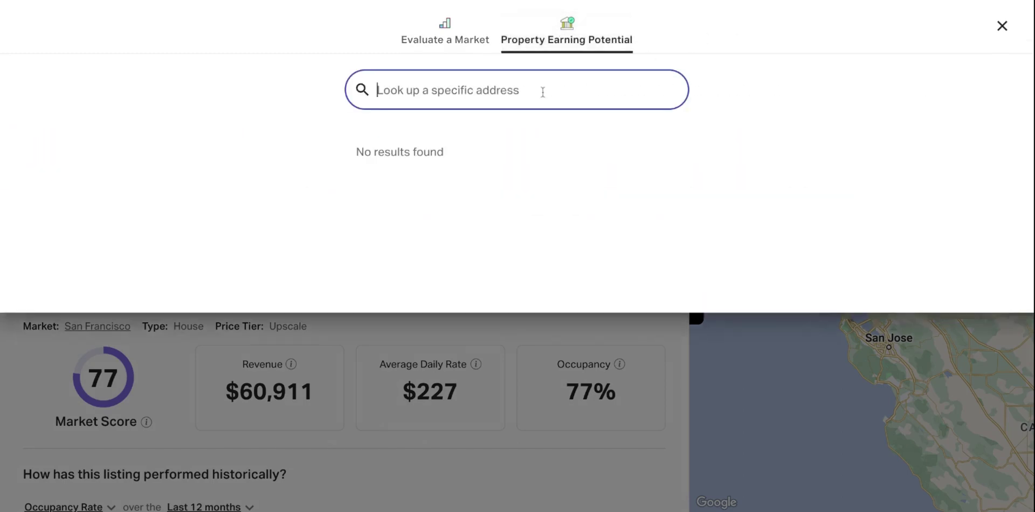
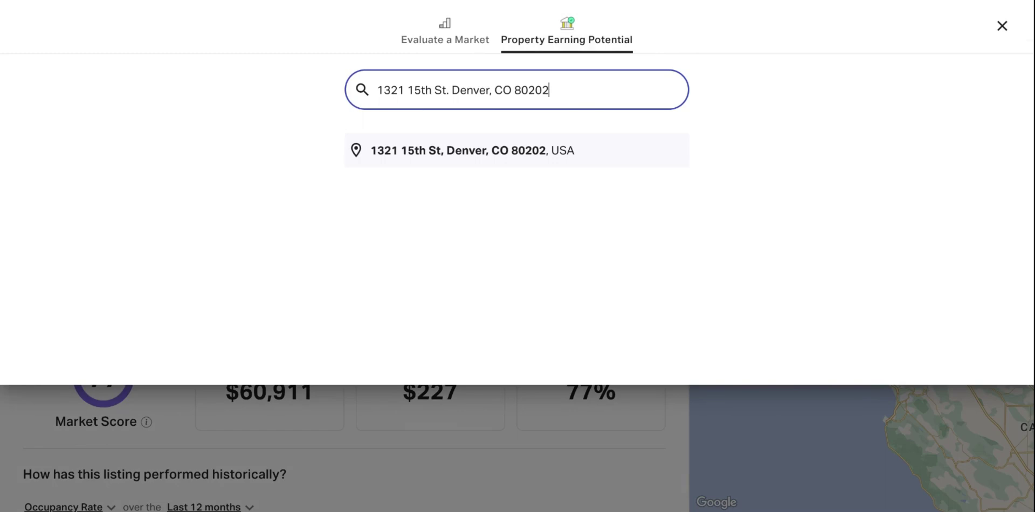
left_click(503, 156)
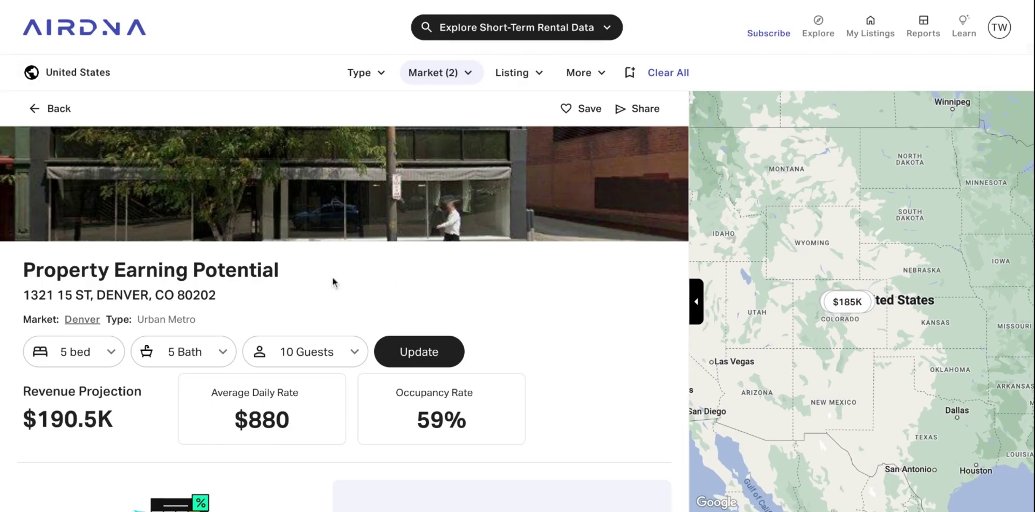
Change the Denver property's bedroom count from 5 bed to 4 bed.
scroll(322, 269, "down", 1)
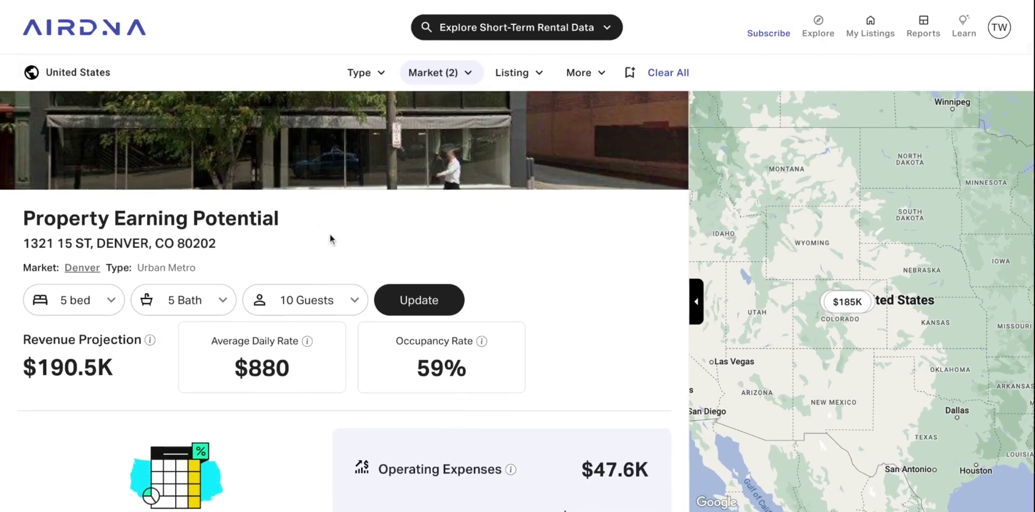
left_click(109, 303)
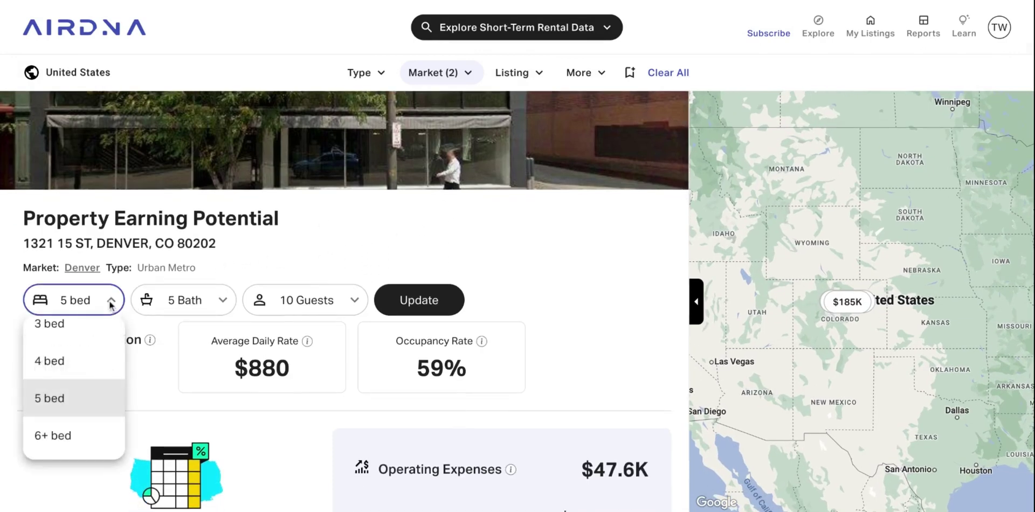
scroll(97, 397, "up", 1)
left_click(280, 317)
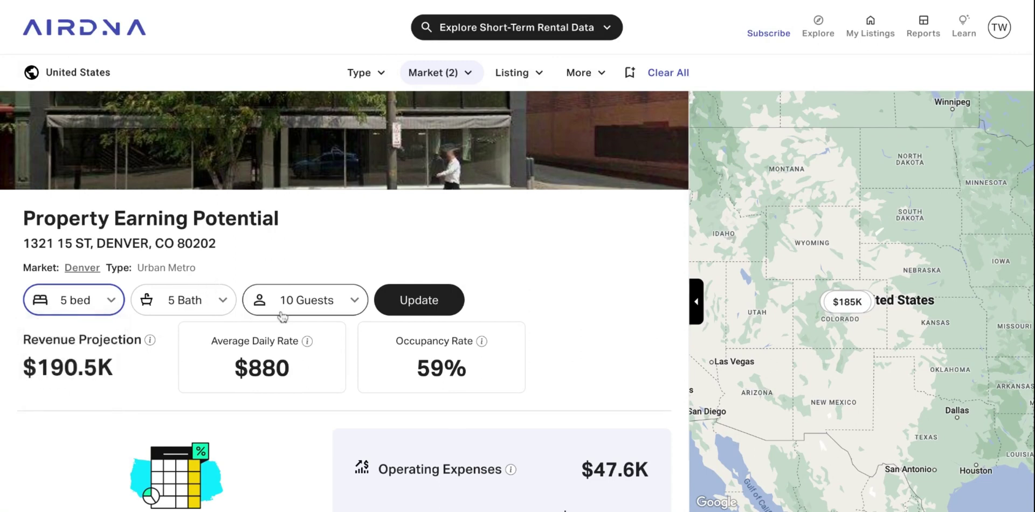
scroll(334, 243, "down", 1)
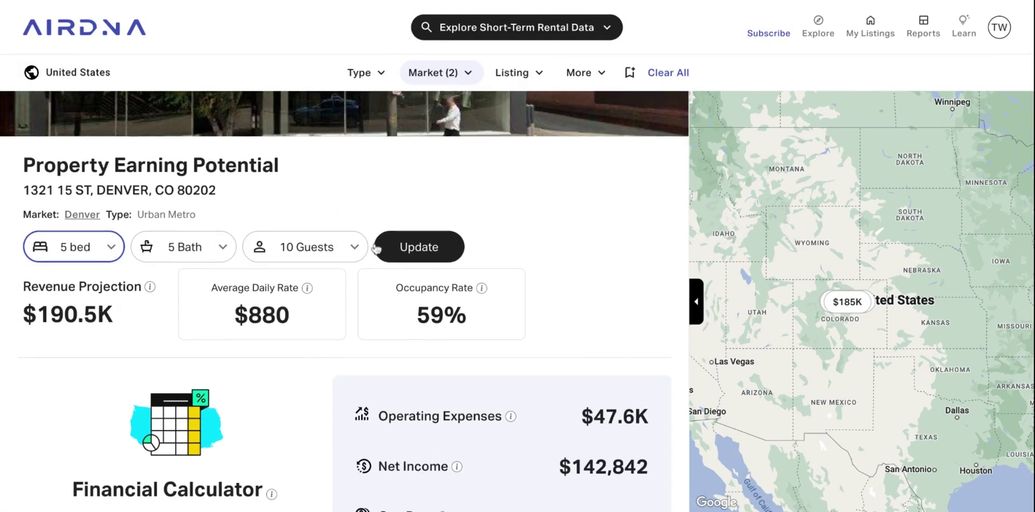
left_click(108, 249)
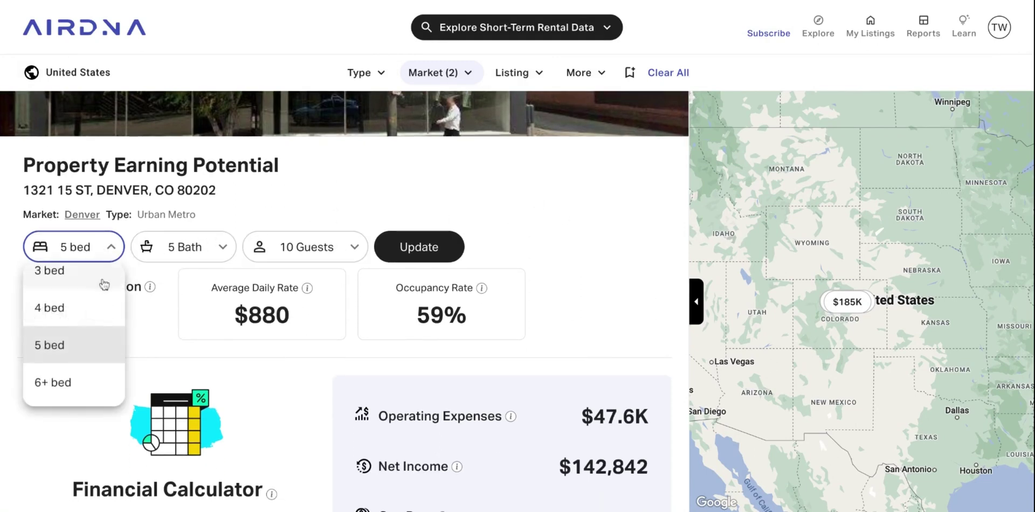
left_click(68, 317)
Set 3.5 baths and 7 guests, then update the estimate to $136.6K revenue.
left_click(194, 247)
scroll(192, 302, "up", 2)
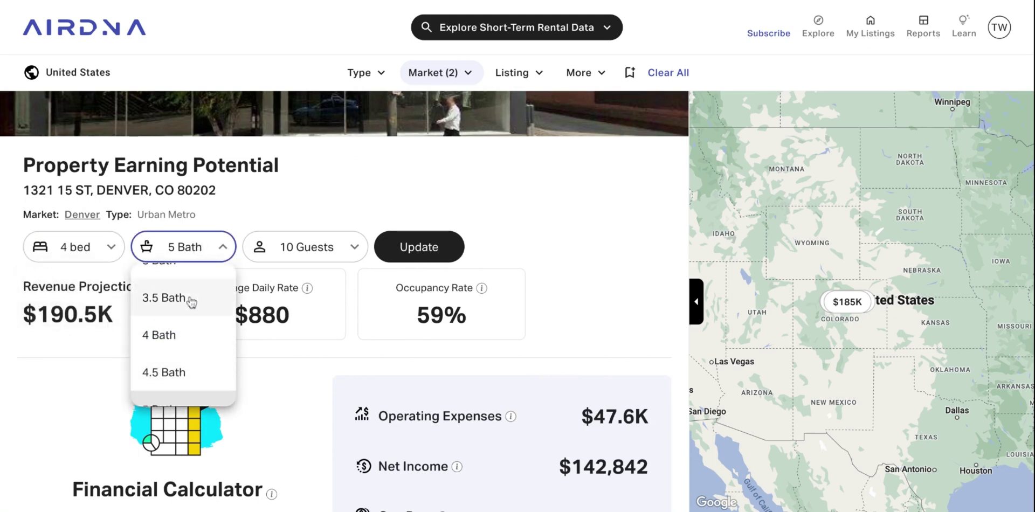
left_click(191, 303)
left_click(315, 247)
scroll(310, 351, "up", 3)
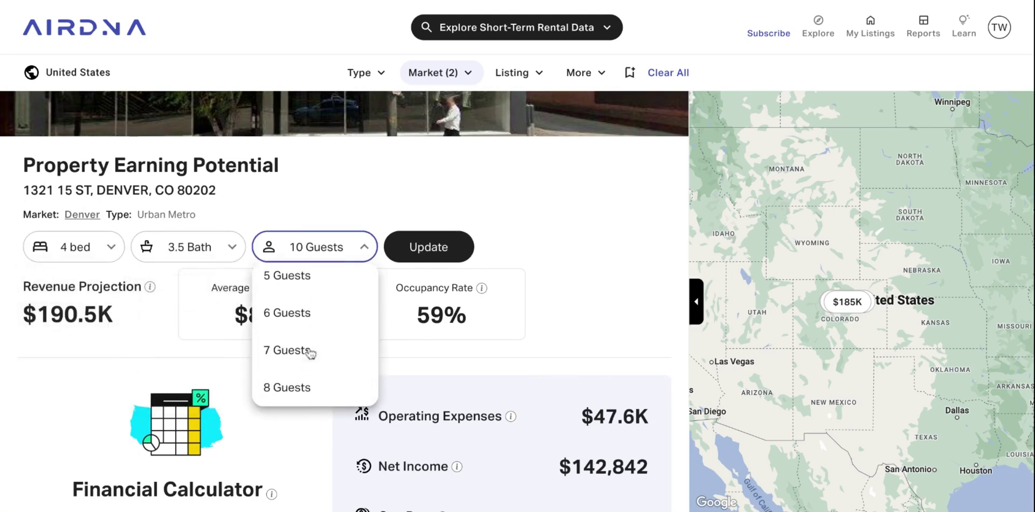
left_click(310, 352)
left_click(427, 247)
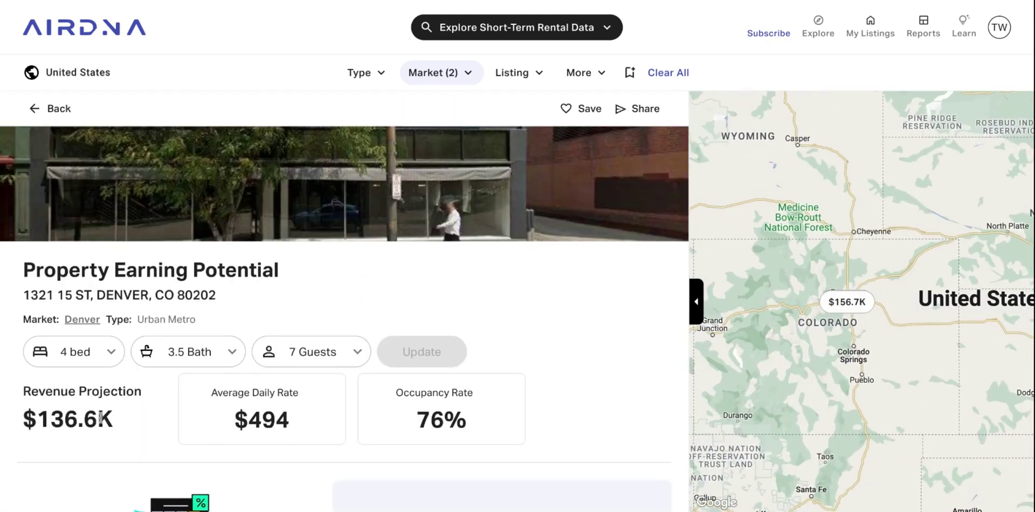
scroll(101, 418, "down", 2)
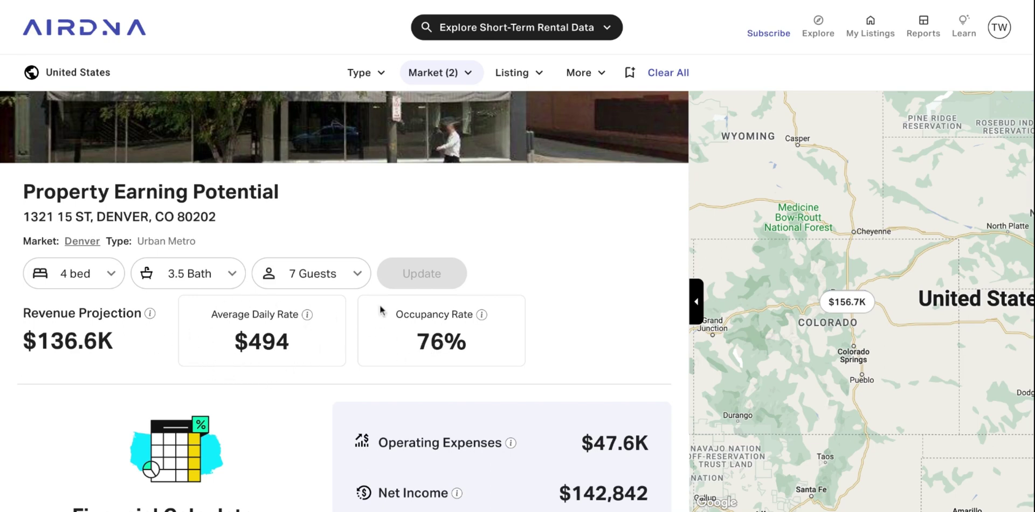
scroll(478, 353, "down", 2)
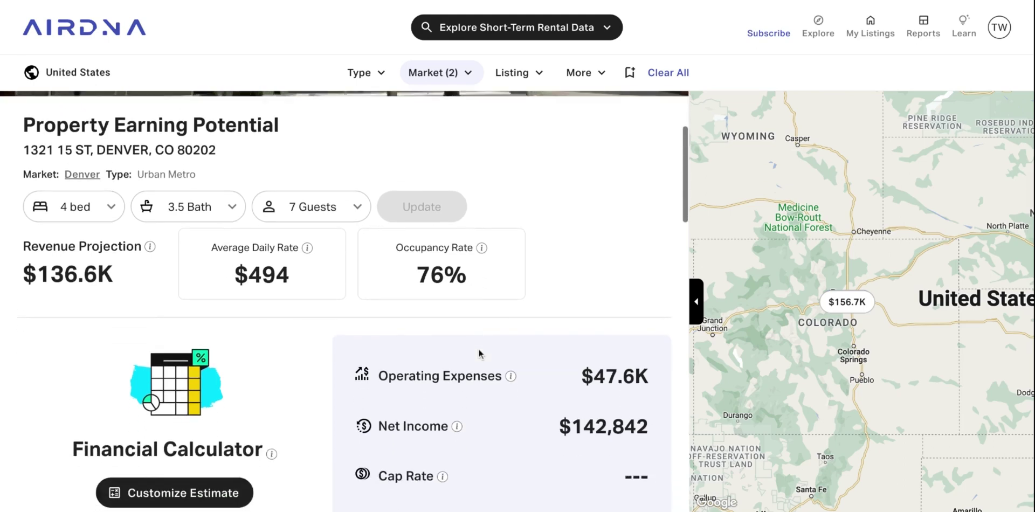
scroll(280, 399, "down", 1)
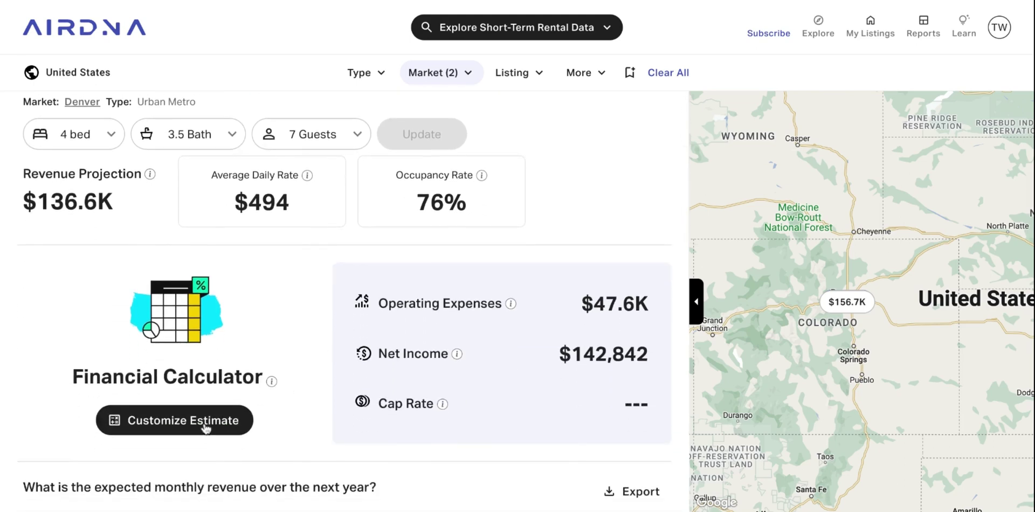
Enter a 1,000,000 Purchase Price in the estimate's financial calculator.
left_click(205, 429)
left_click(788, 242)
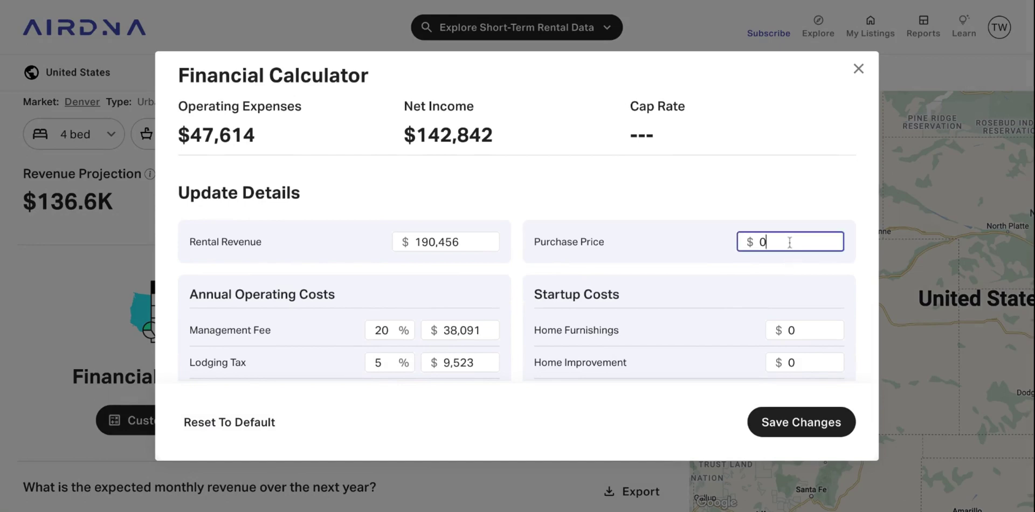
type("1")
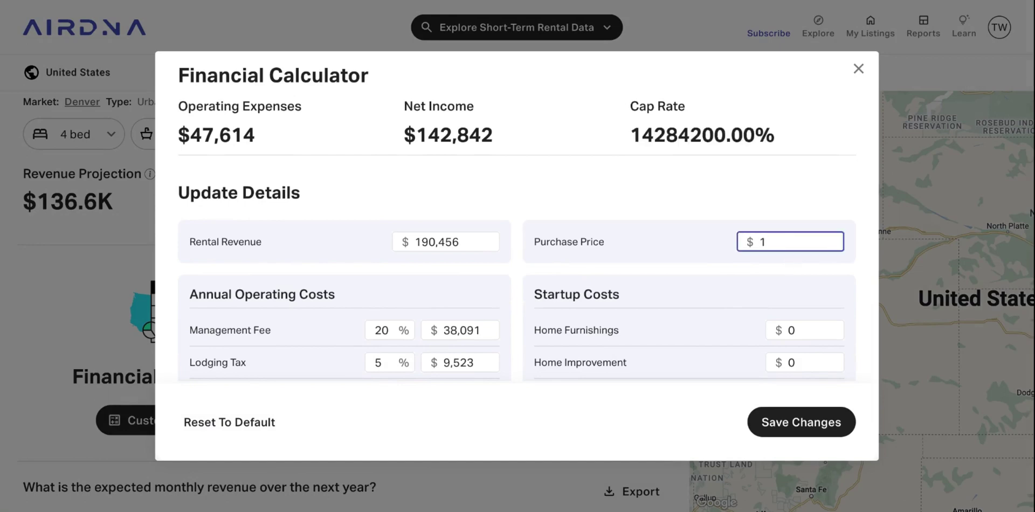
type(",000,000")
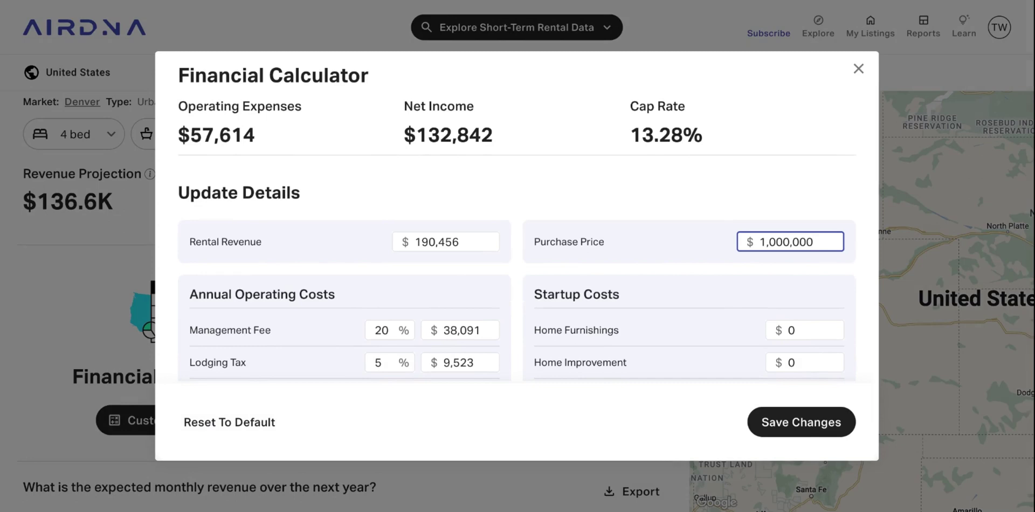
Review the cost fields and save, giving $132,842 net income and a 13.28% cap rate.
scroll(642, 300, "down", 1)
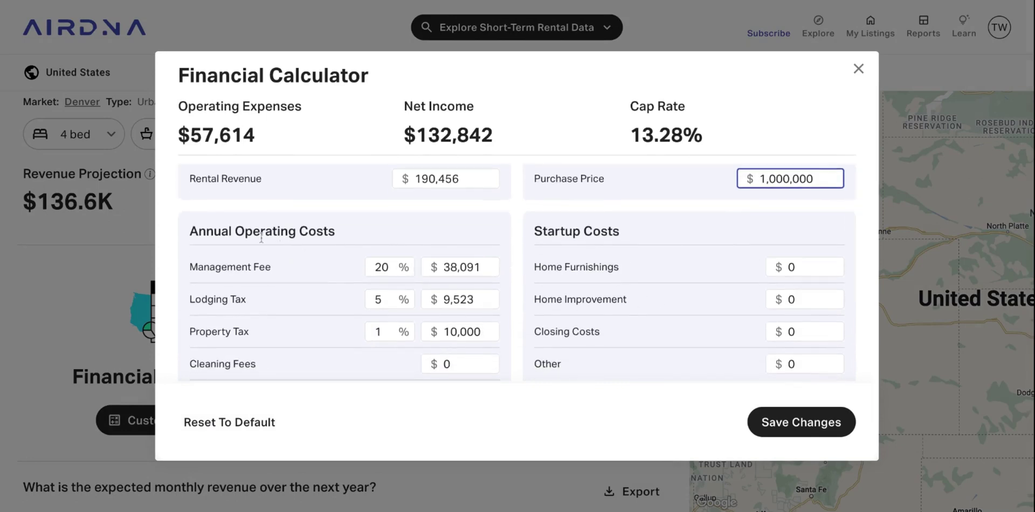
scroll(348, 268, "down", 2)
scroll(348, 264, "down", 1)
scroll(348, 264, "up", 2)
scroll(516, 273, "up", 1)
scroll(516, 273, "down", 2)
scroll(517, 273, "up", 2)
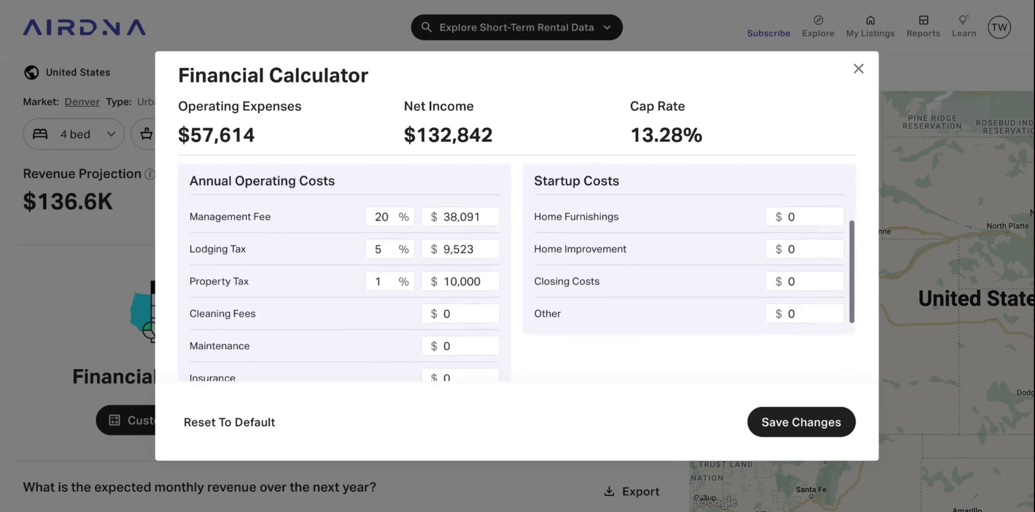
scroll(658, 242, "up", 2)
scroll(661, 319, "down", 2)
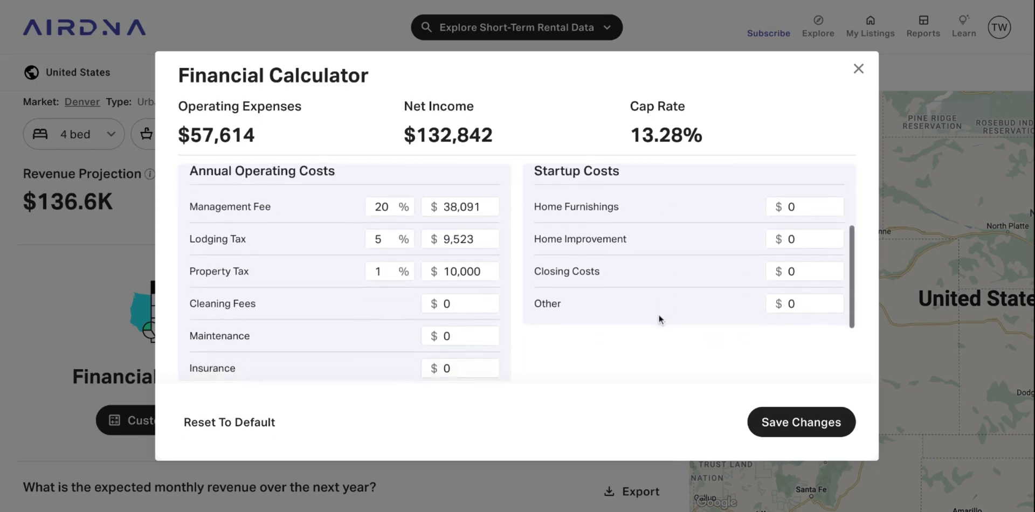
scroll(658, 319, "down", 2)
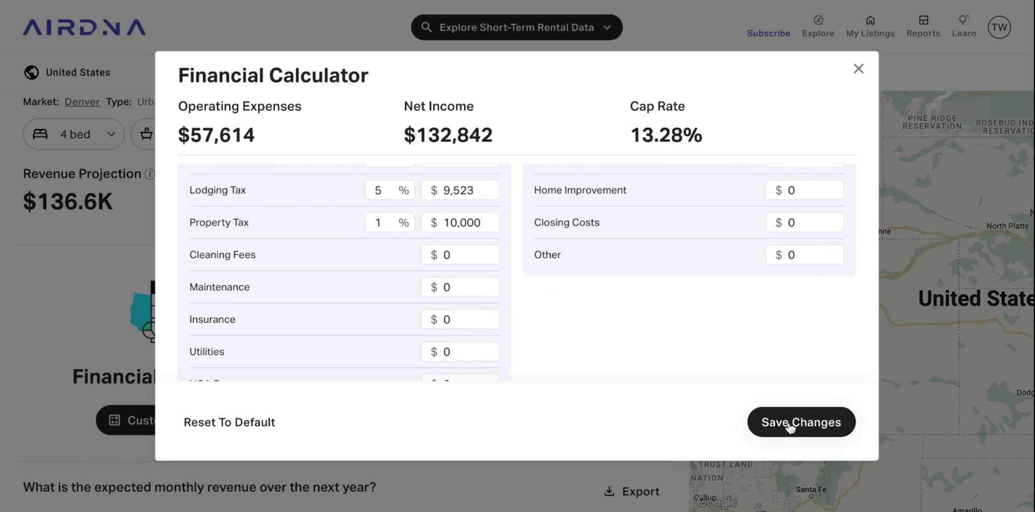
left_click(790, 423)
scroll(487, 270, "down", 2)
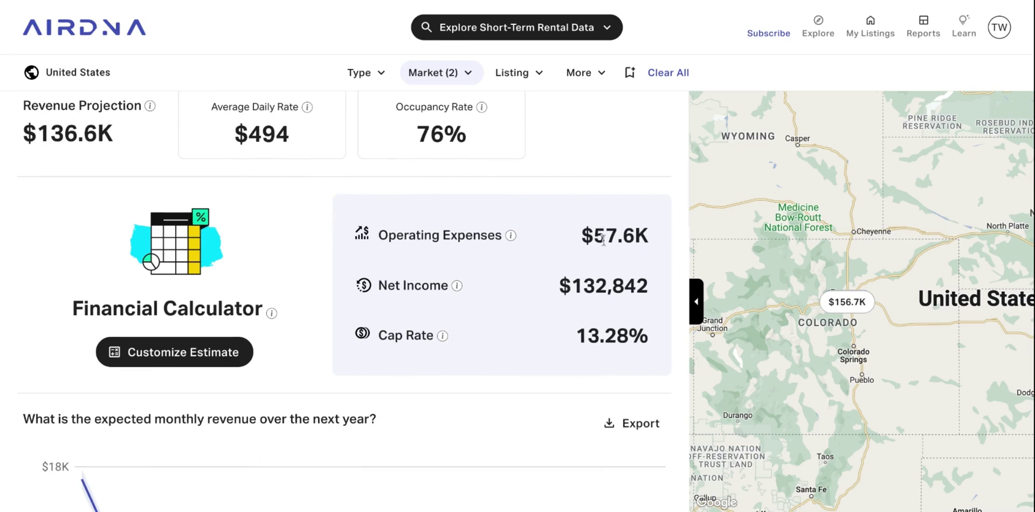
Scroll down to the monthly revenue forecast and annual revenue estimate history charts.
scroll(583, 342, "down", 1)
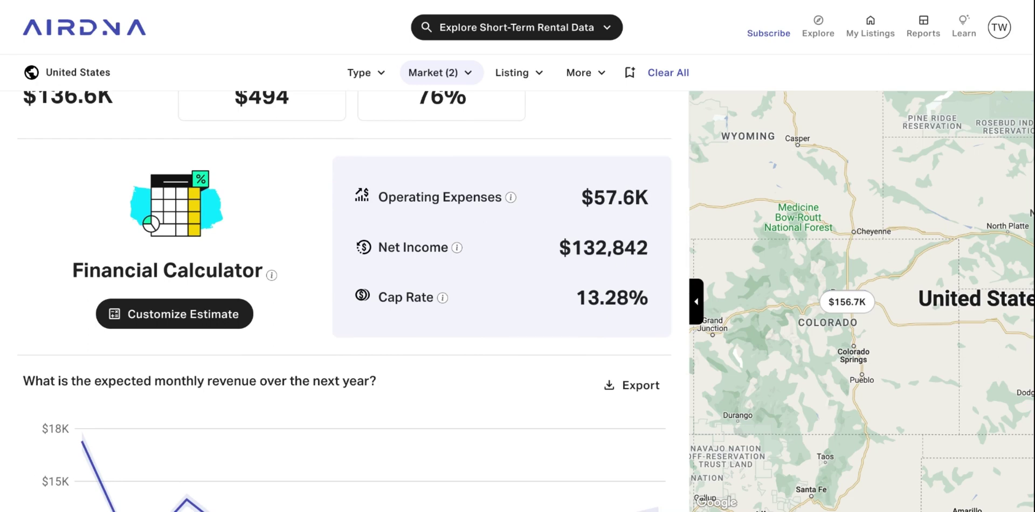
scroll(286, 324, "down", 4)
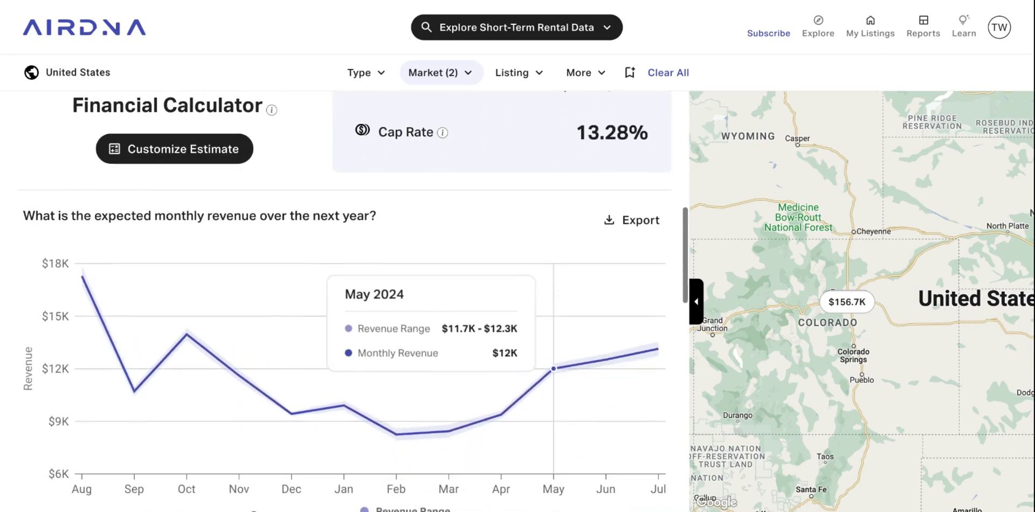
scroll(218, 321, "down", 1)
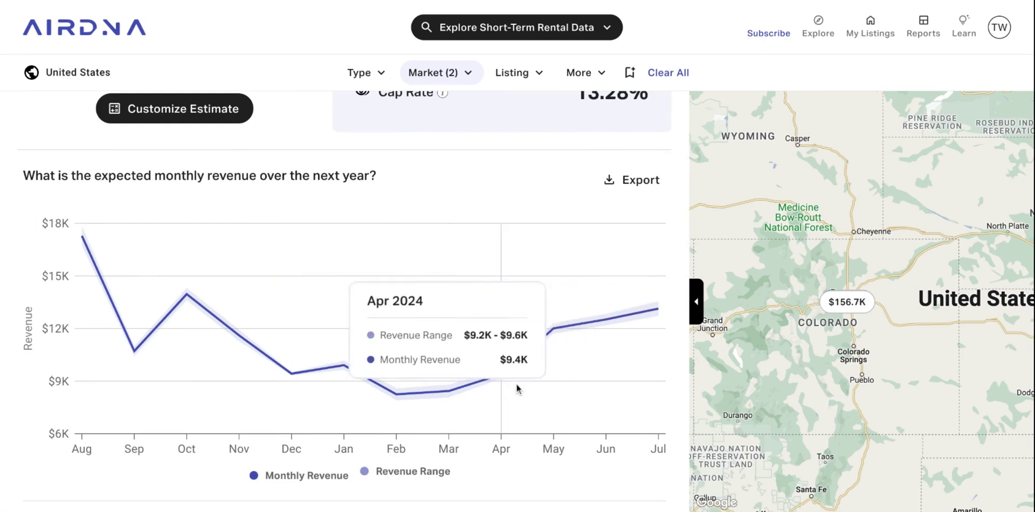
scroll(517, 384, "down", 1)
scroll(517, 384, "down", 5)
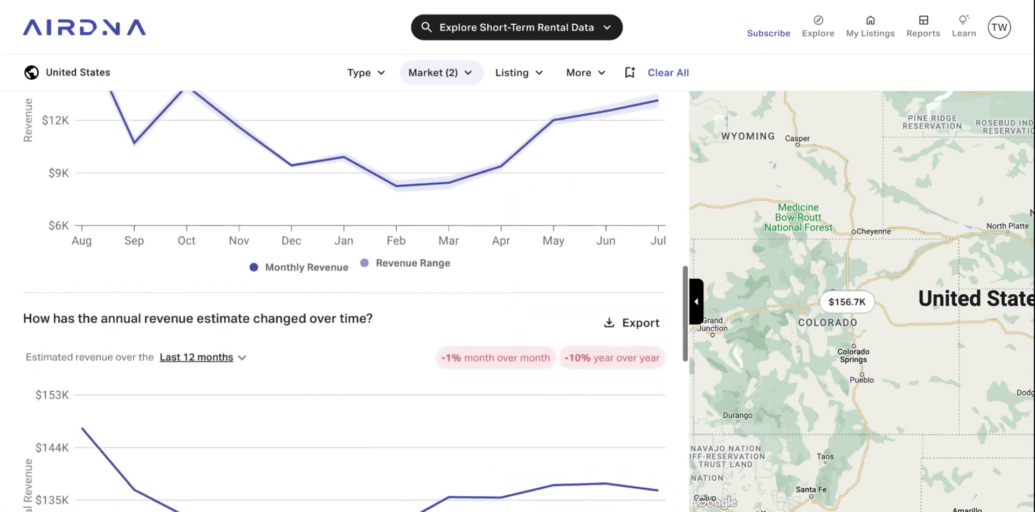
scroll(337, 386, "down", 2)
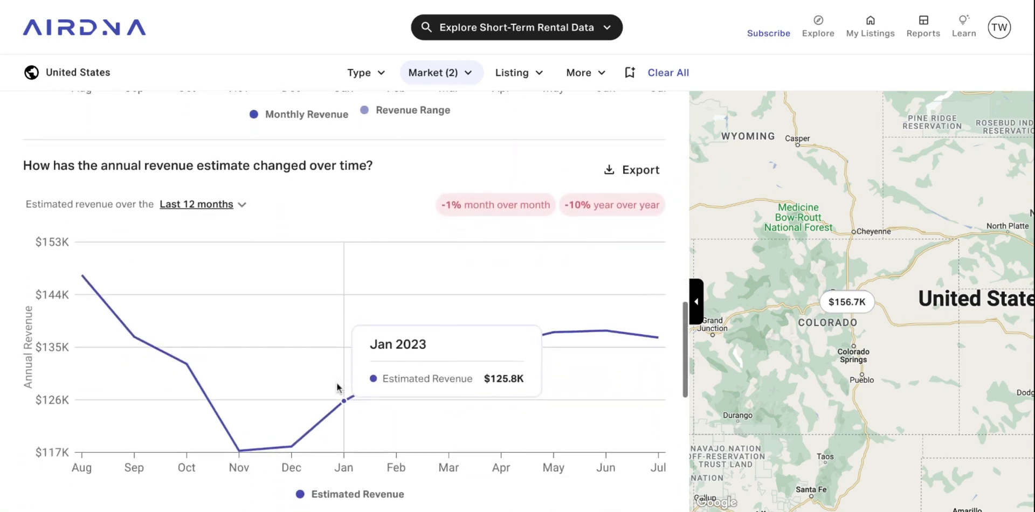
scroll(321, 300, "down", 1)
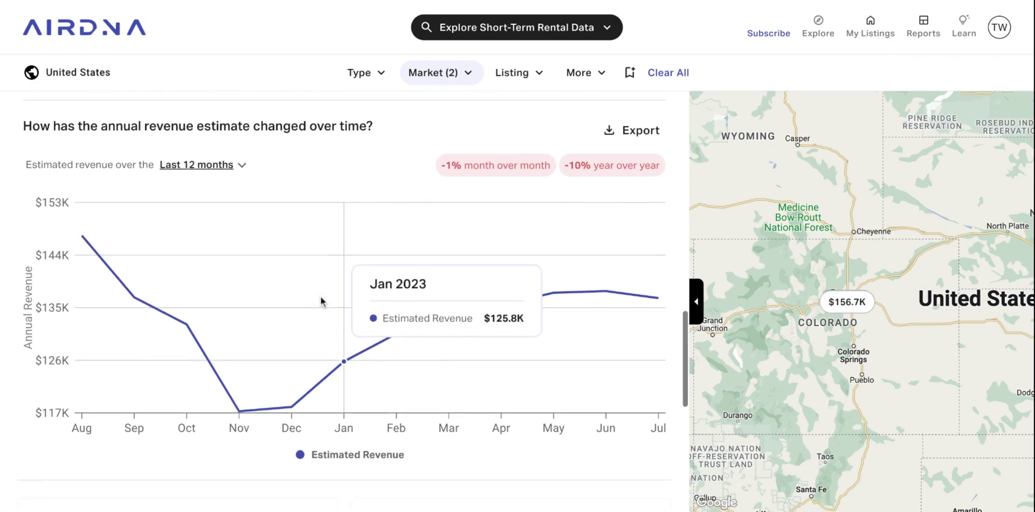
Switch the annual revenue estimate chart range to Last 2 years.
left_click(221, 171)
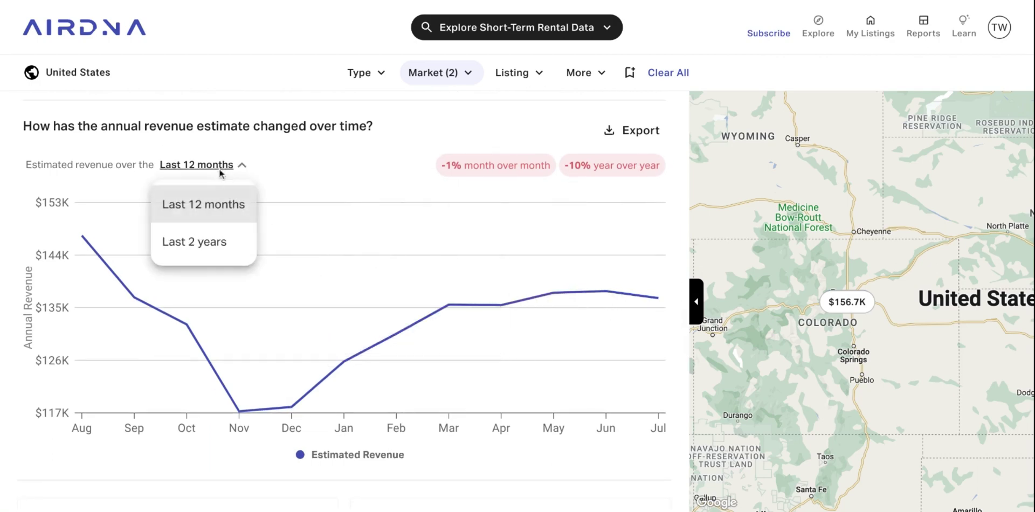
left_click(204, 246)
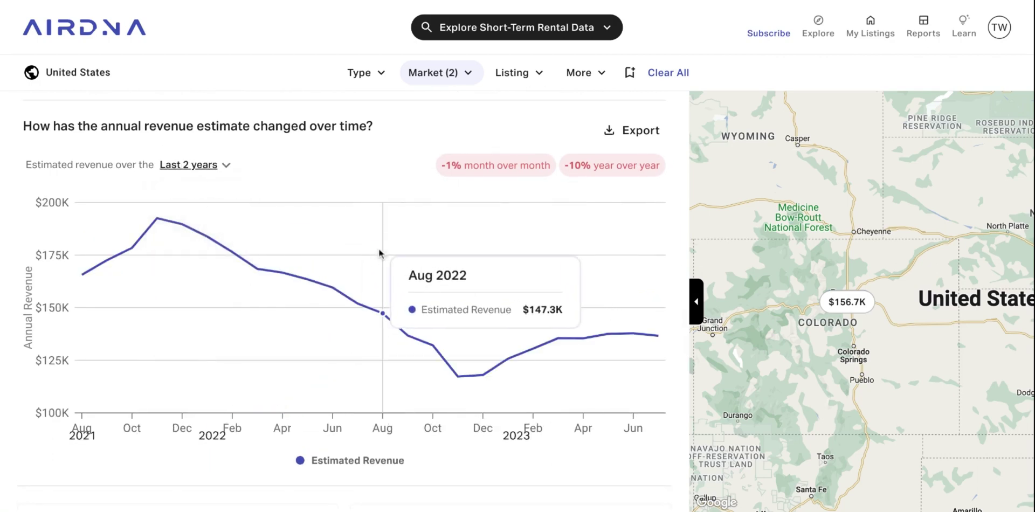
mouse_move(389, 267)
Show the next set of Top Competitors, such as The Shaker at $164k revenue.
scroll(389, 267, "down", 1)
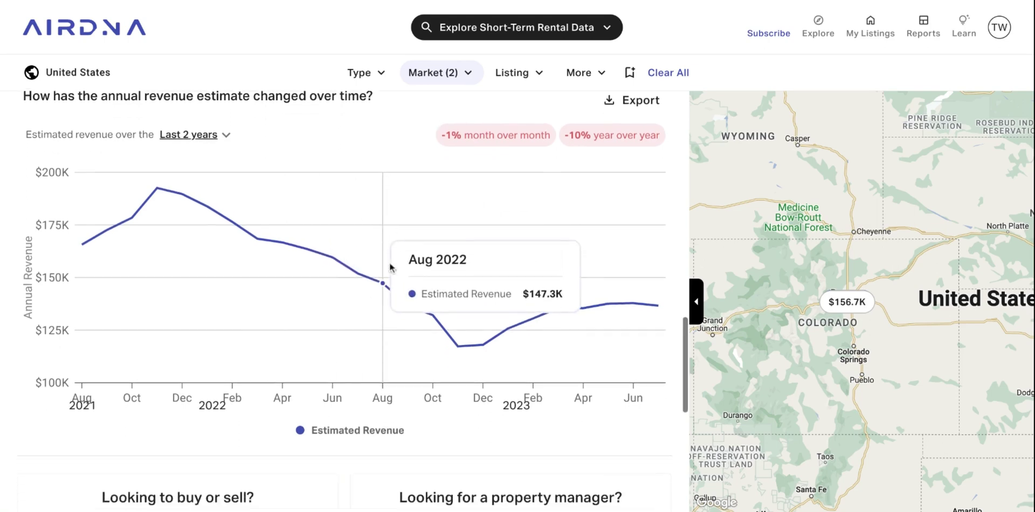
scroll(390, 262, "down", 9)
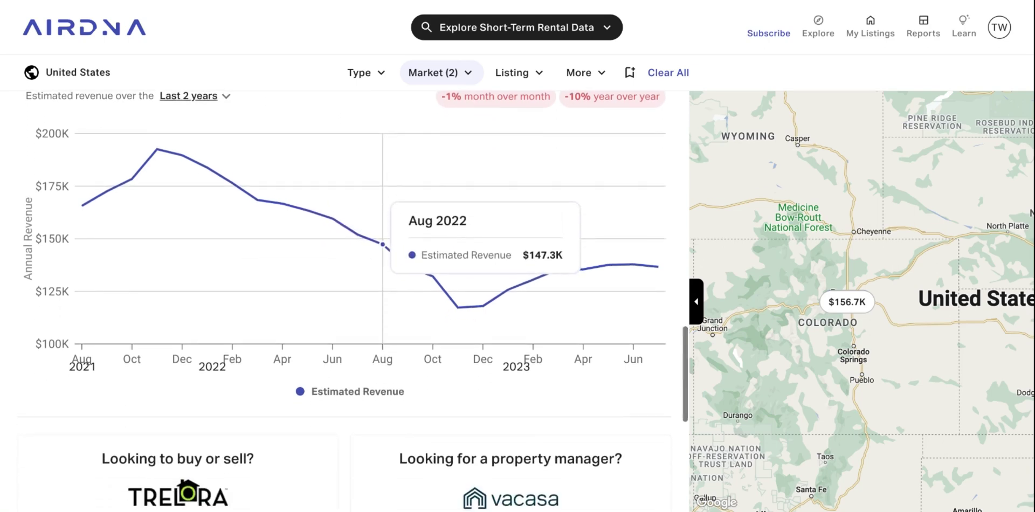
scroll(332, 256, "down", 2)
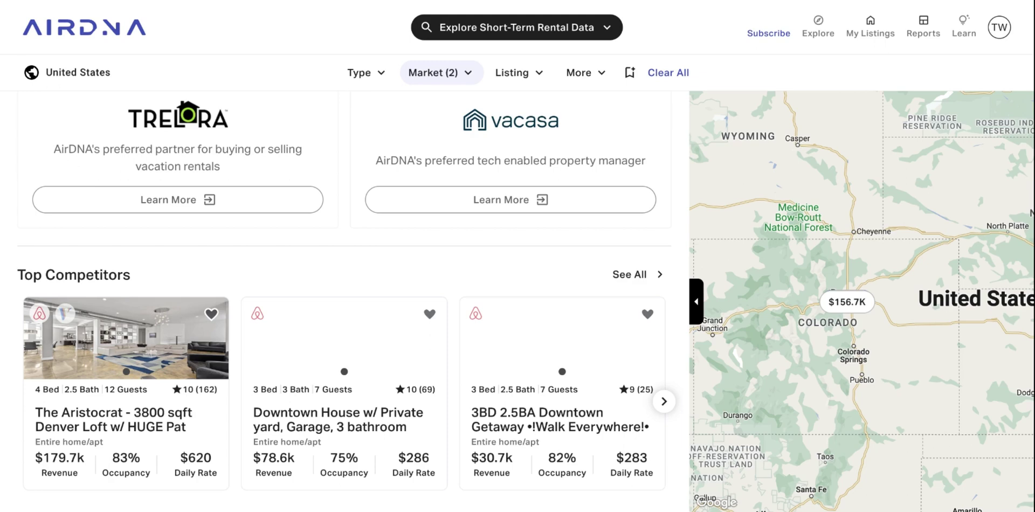
left_click(666, 404)
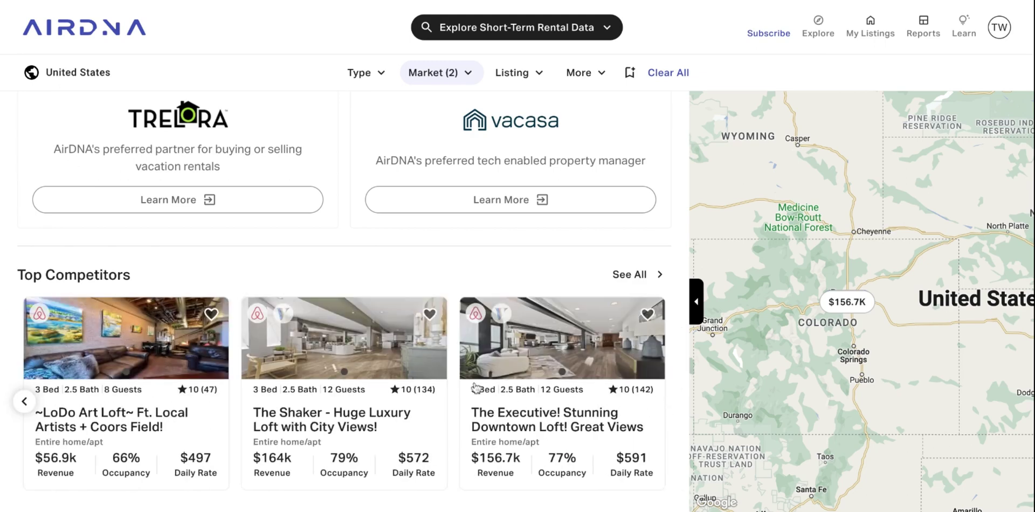
scroll(475, 388, "up", 15)
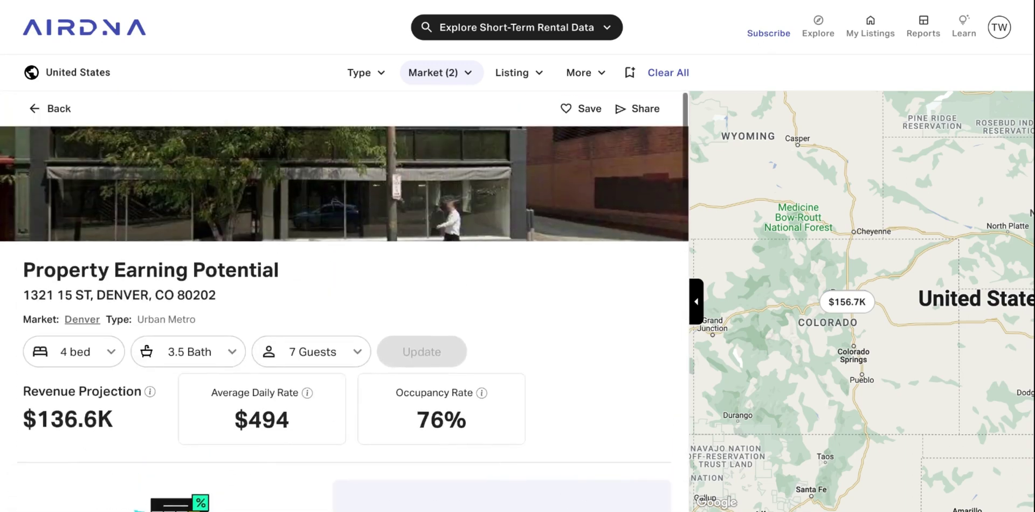